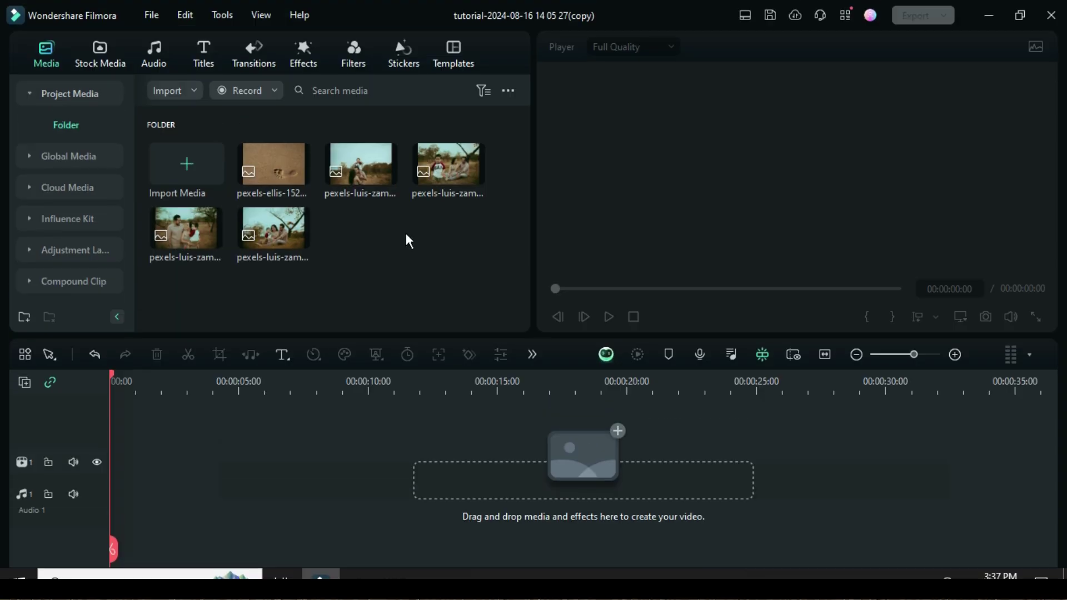
Step: Add the Default Title to the timeline and open its settings
{"action": "left_click", "coordinate": [200, 53]}
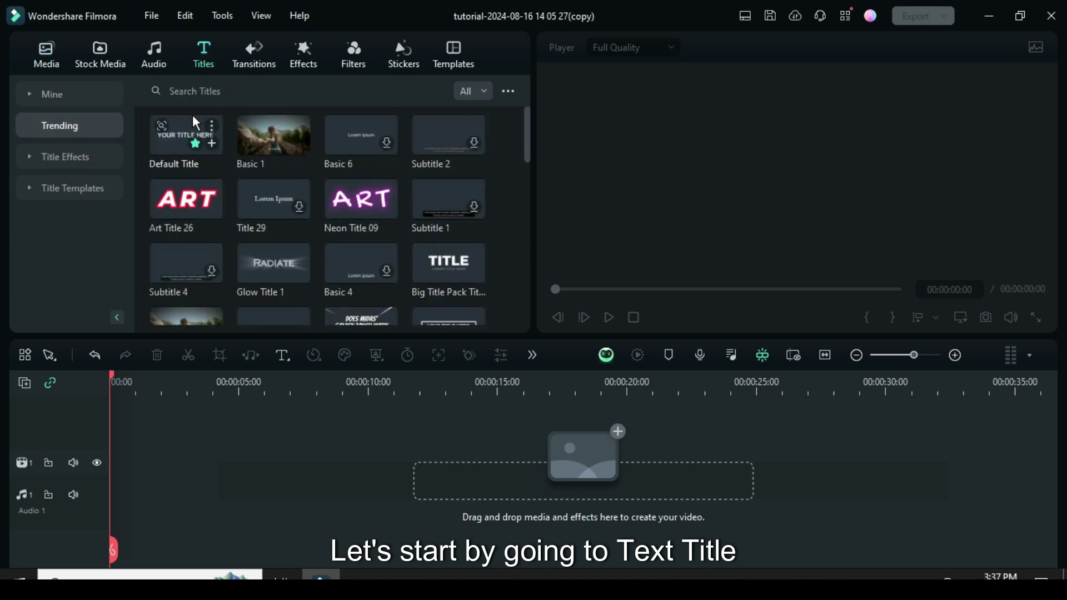
{"action": "left_click_drag", "start_coordinate": [194, 118], "coordinate": [154, 461]}
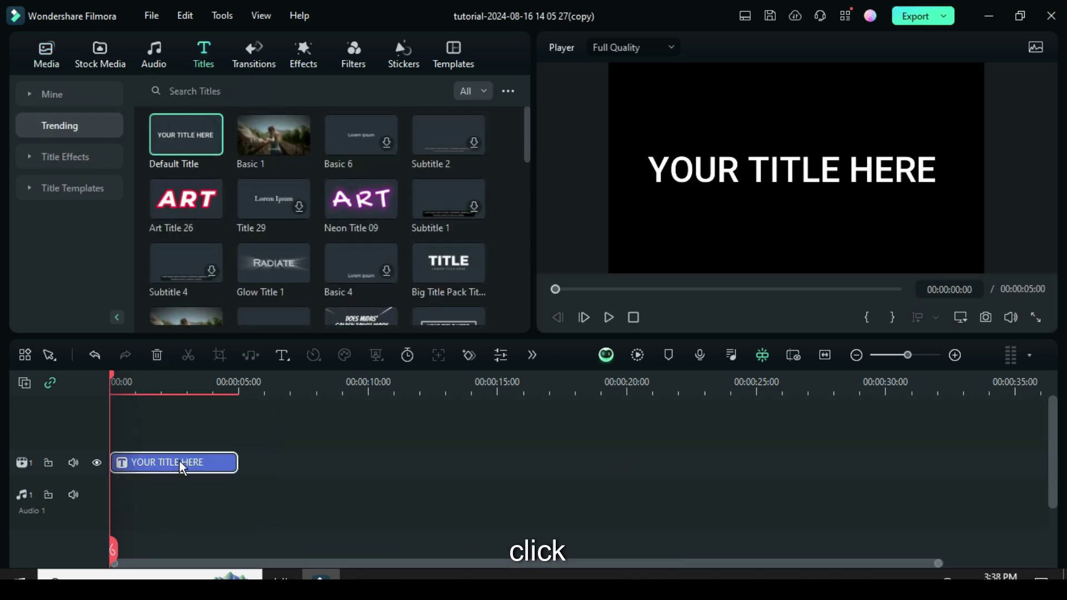
{"action": "double_click", "coordinate": [179, 459]}
Step: Replace the title text with a white line shape with border 30 and apply it
{"action": "left_click", "coordinate": [428, 301]}
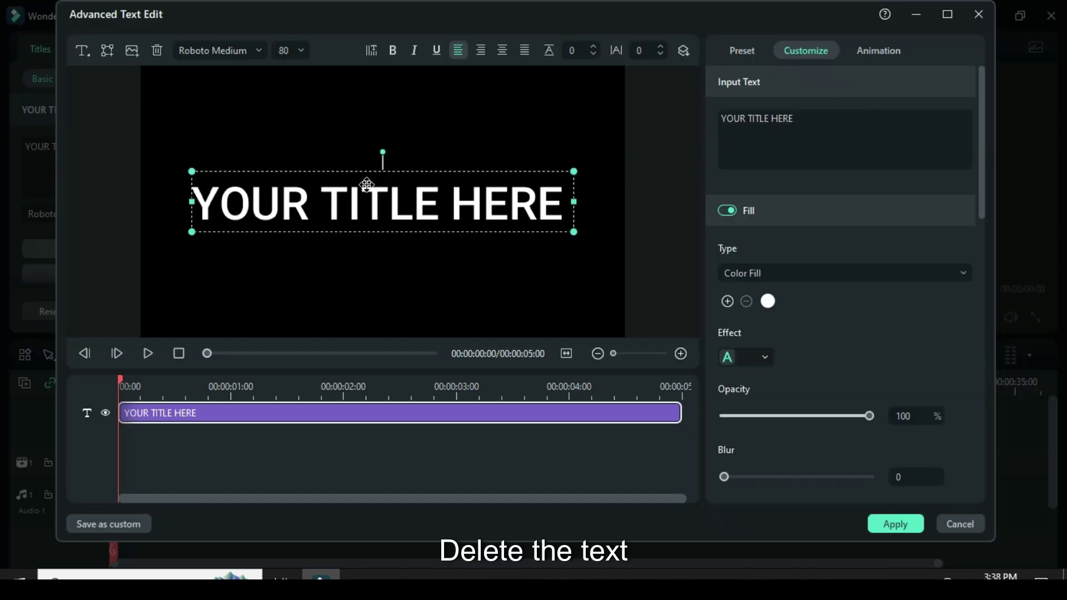
{"action": "left_click", "coordinate": [158, 49]}
{"action": "left_click", "coordinate": [108, 51]}
{"action": "left_click", "coordinate": [220, 180]}
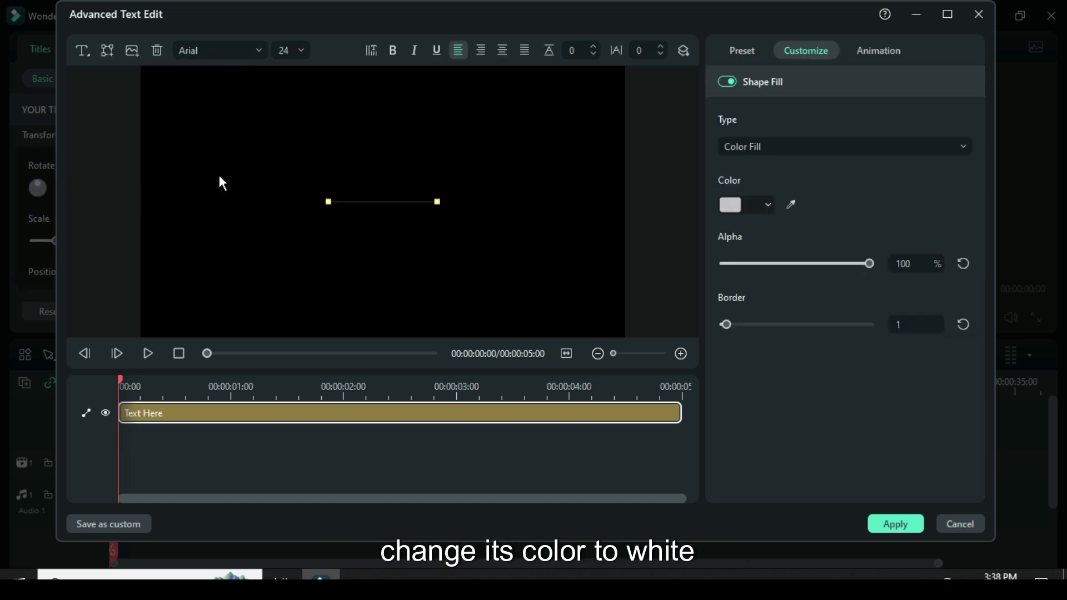
{"action": "left_click", "coordinate": [768, 205]}
{"action": "left_click", "coordinate": [766, 313]}
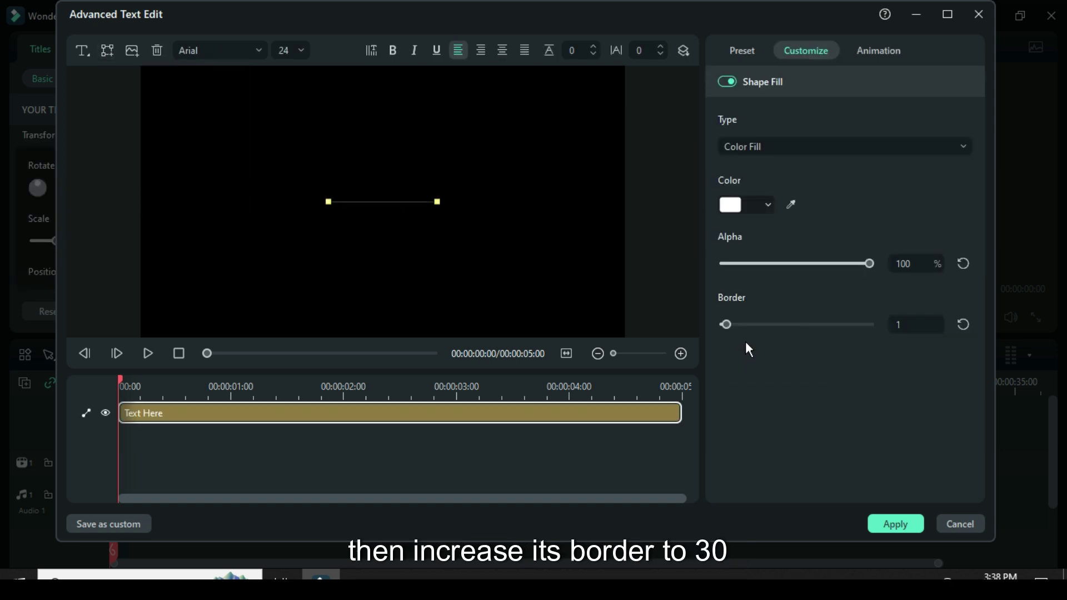
{"action": "double_click", "coordinate": [909, 325]}
{"action": "type", "text": "30"}
{"action": "key", "text": "Return"}
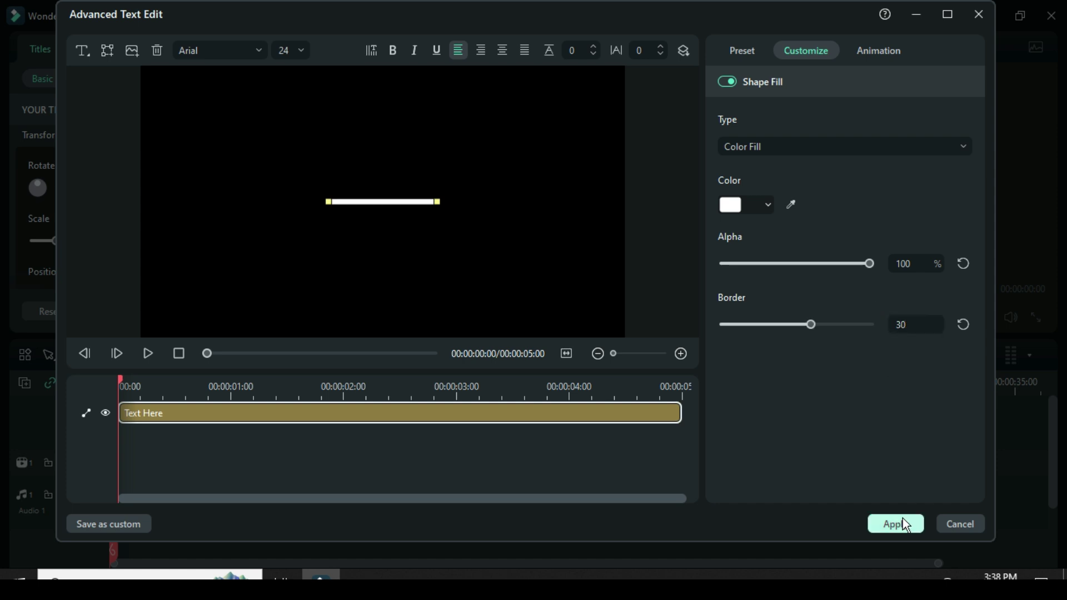
{"action": "left_click", "coordinate": [901, 520]}
Step: Rotate the title 90° and scale it to 60, then confirm
{"action": "double_click", "coordinate": [78, 188]}
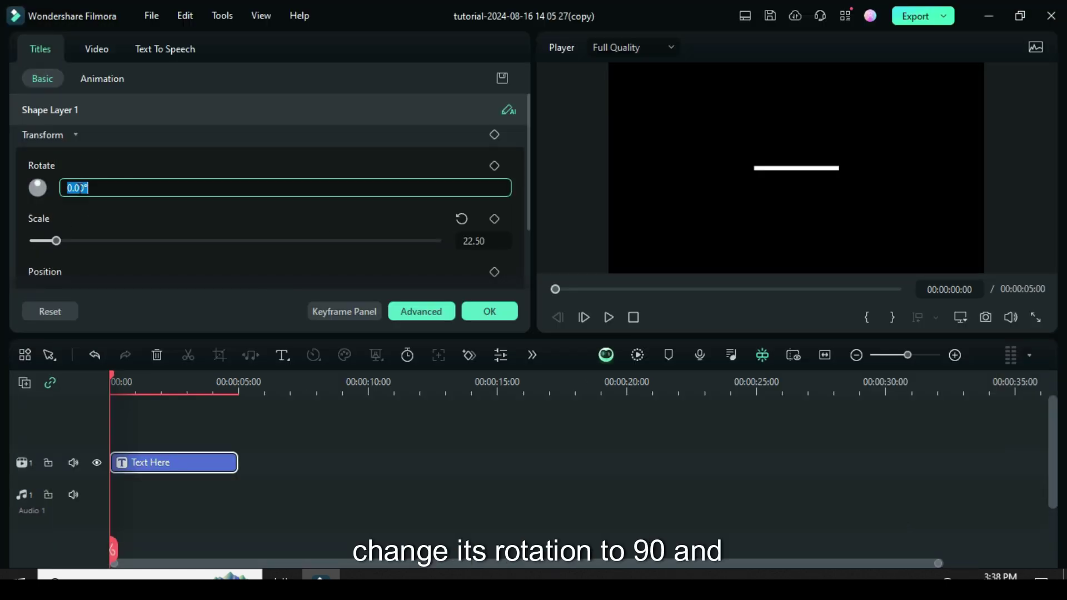
{"action": "type", "text": "90"}
{"action": "key", "text": "Return"}
{"action": "double_click", "coordinate": [481, 240]}
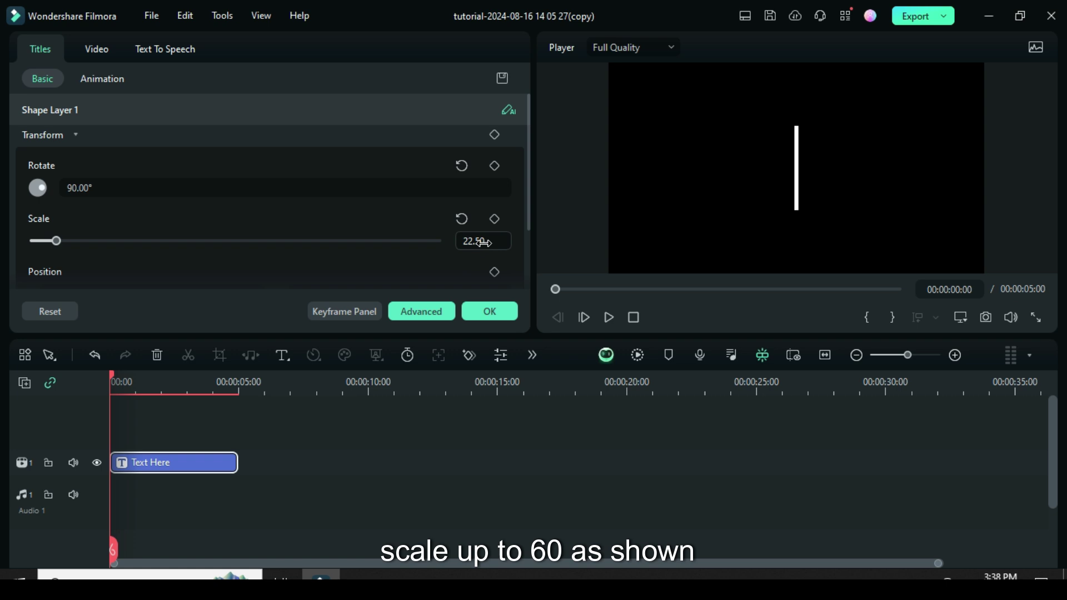
{"action": "type", "text": "60"}
{"action": "key", "text": "Return"}
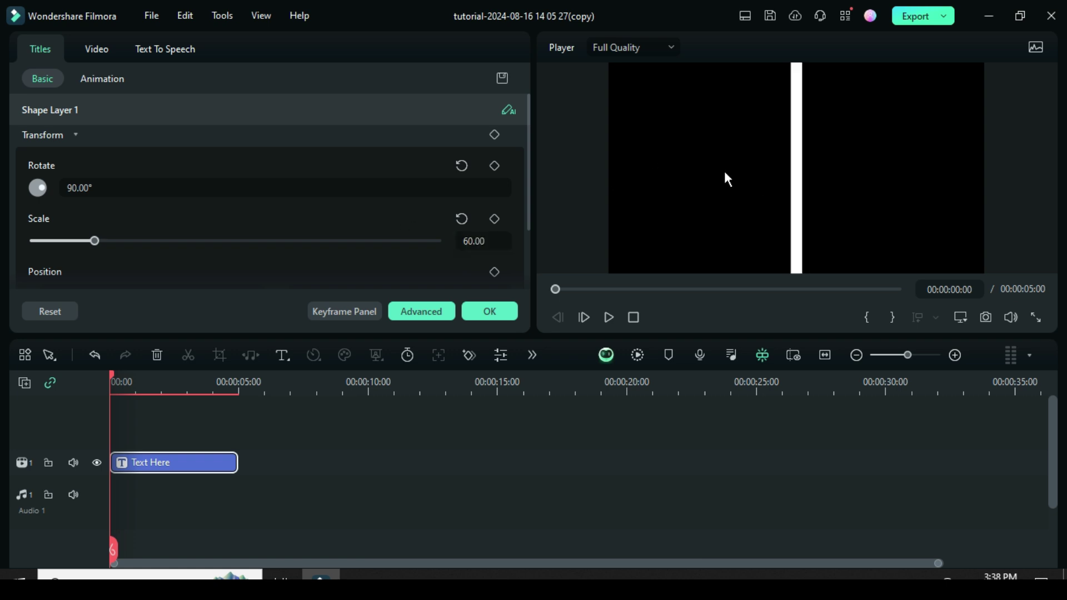
{"action": "left_click", "coordinate": [489, 312]}
Step: Save the preview as PNG Snapshot_4 and delete the title clip
{"action": "left_click", "coordinate": [985, 317]}
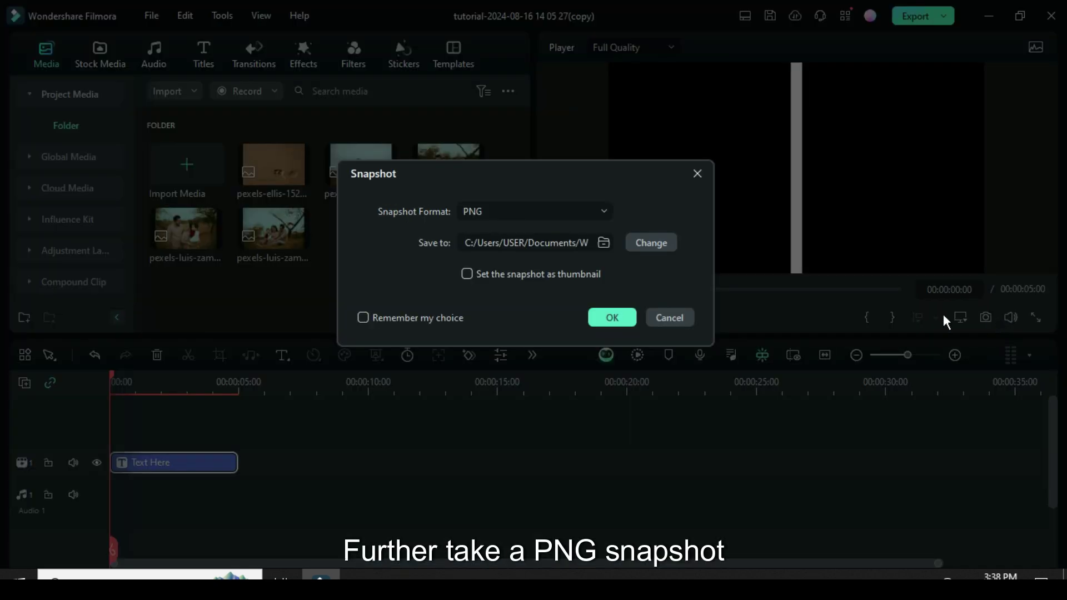
{"action": "left_click", "coordinate": [612, 317]}
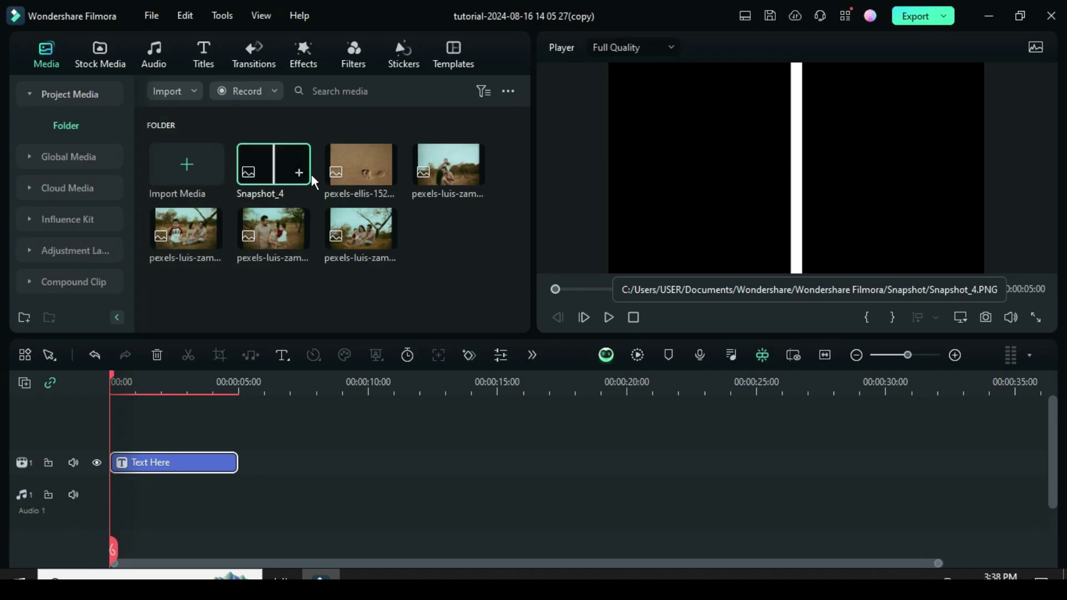
{"action": "left_click", "coordinate": [156, 354]}
Step: Add a second video track and place a family photo on Video 2, cropped to fit
{"action": "left_click", "coordinate": [25, 382]}
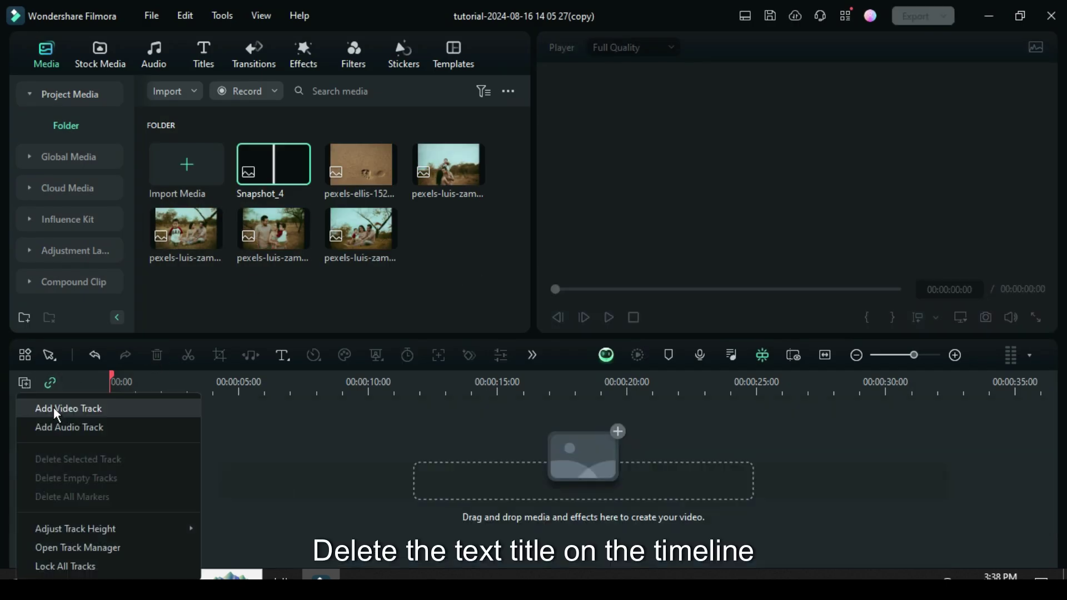
{"action": "mouse_move", "coordinate": [84, 529]}
{"action": "left_click", "coordinate": [232, 542]}
{"action": "left_click", "coordinate": [24, 383]}
{"action": "left_click", "coordinate": [63, 412]}
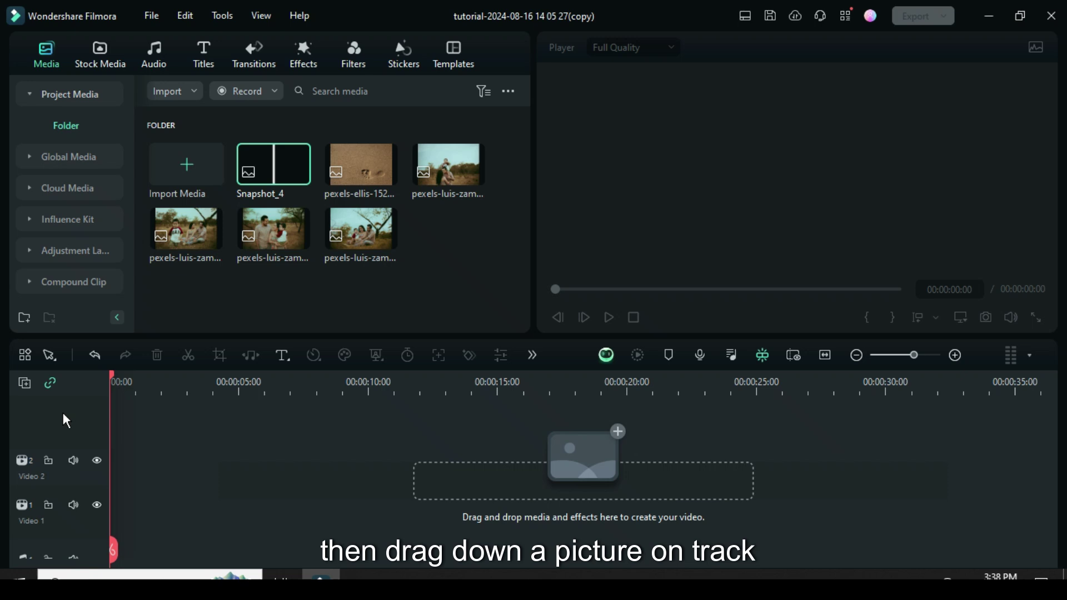
{"action": "left_click_drag", "start_coordinate": [184, 233], "coordinate": [136, 472]}
{"action": "right_click", "coordinate": [166, 464]}
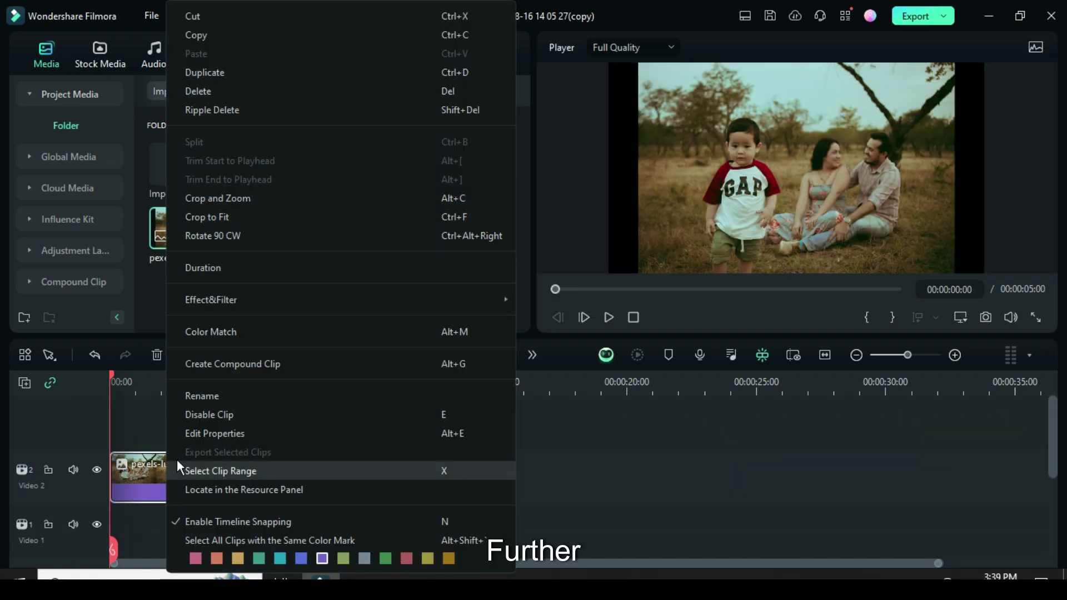
{"action": "left_click", "coordinate": [214, 218]}
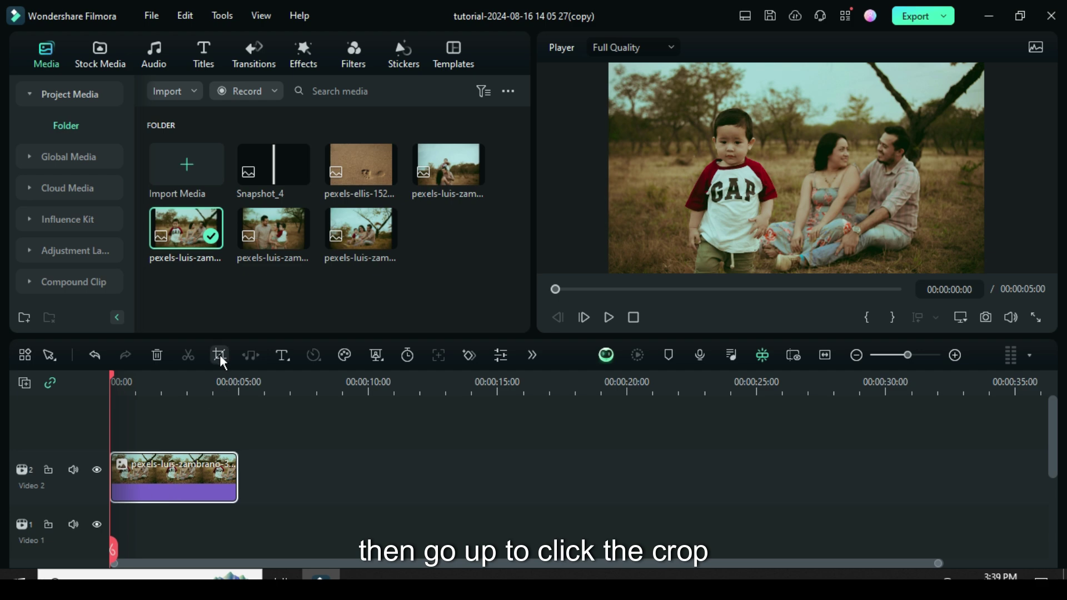
Step: Crop the family photo to a 16:9 ratio
{"action": "left_click", "coordinate": [220, 355]}
{"action": "left_click", "coordinate": [166, 497]}
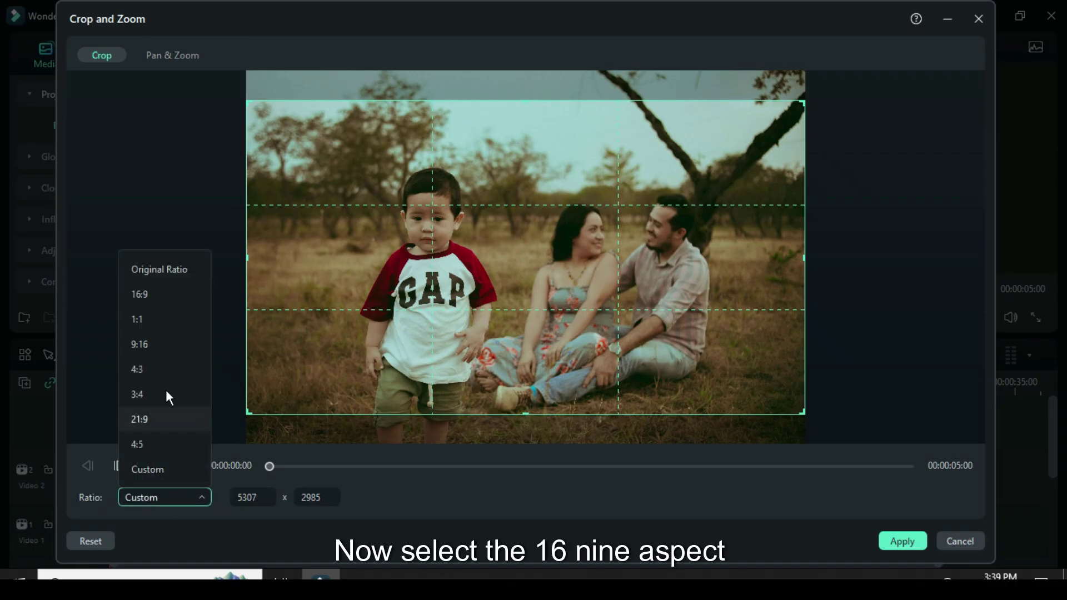
{"action": "left_click", "coordinate": [149, 294]}
Step: Frame a pan-and-zoom tight on the family, swap start and end, and apply
{"action": "left_click", "coordinate": [166, 55]}
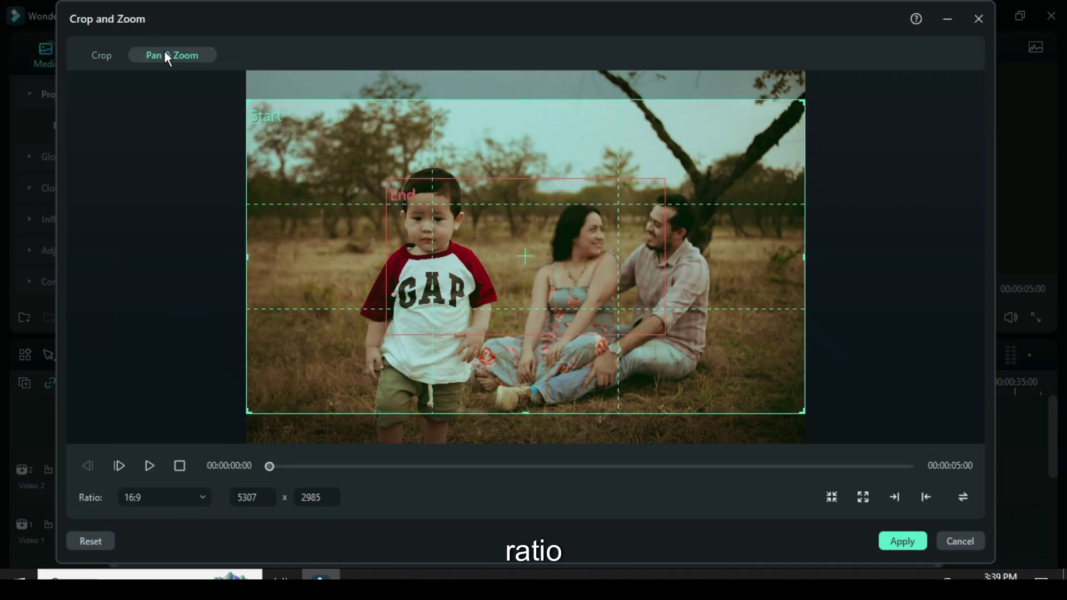
{"action": "left_click", "coordinate": [450, 257]}
{"action": "left_click_drag", "start_coordinate": [386, 335], "coordinate": [326, 368]}
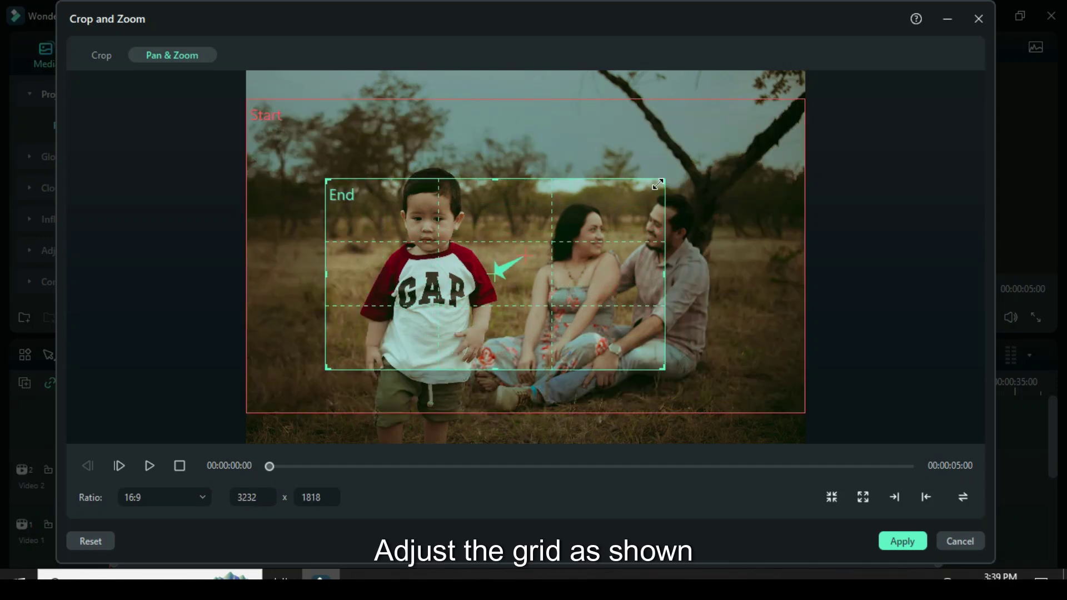
{"action": "left_click_drag", "start_coordinate": [658, 184], "coordinate": [756, 133]}
{"action": "left_click_drag", "start_coordinate": [716, 166], "coordinate": [697, 169]}
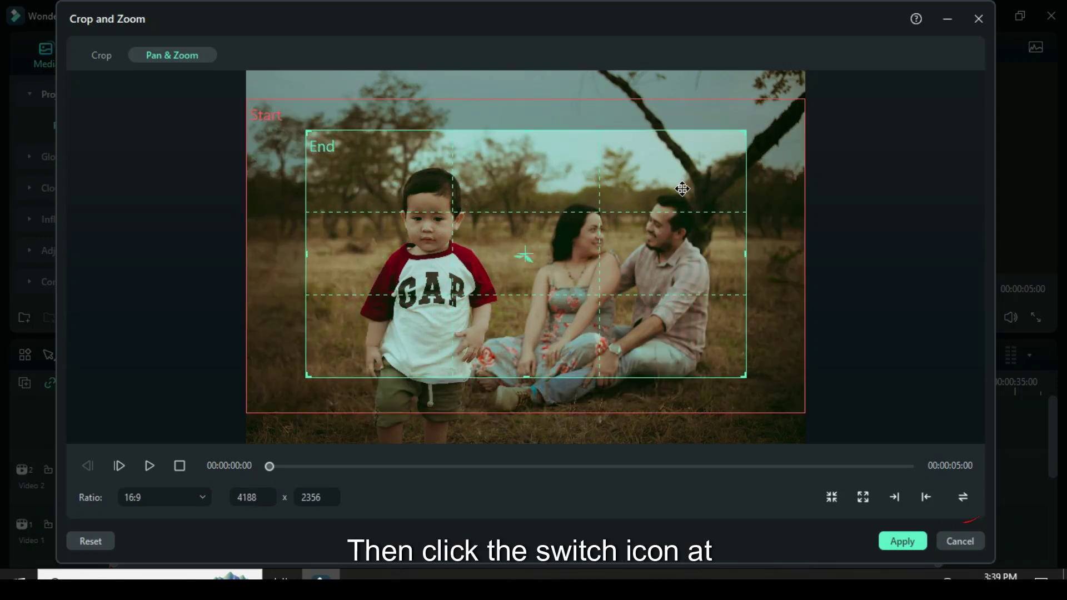
{"action": "left_click", "coordinate": [963, 500]}
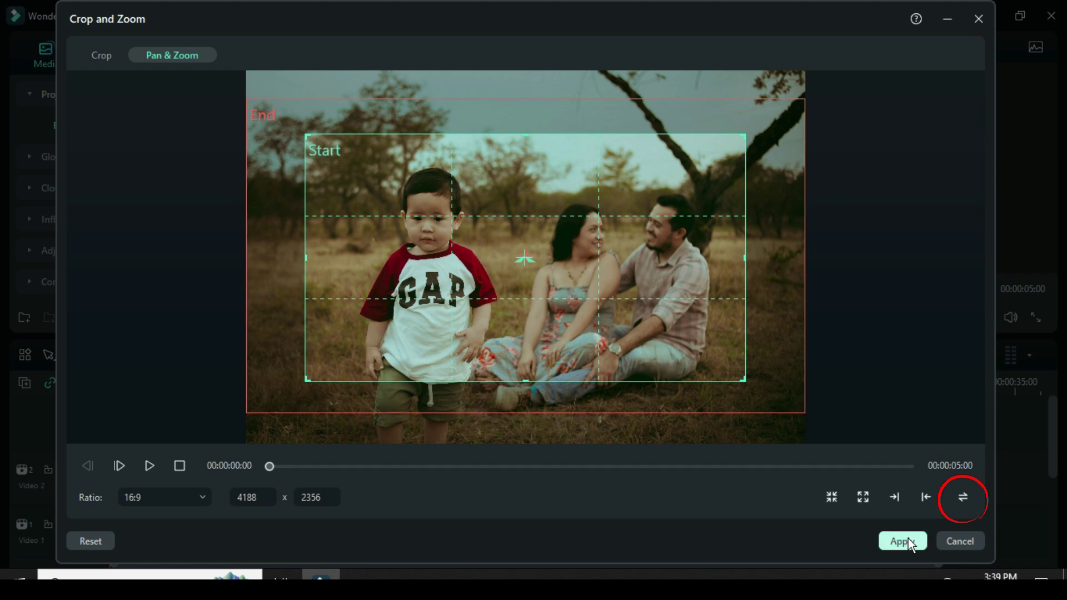
{"action": "left_click", "coordinate": [893, 544]}
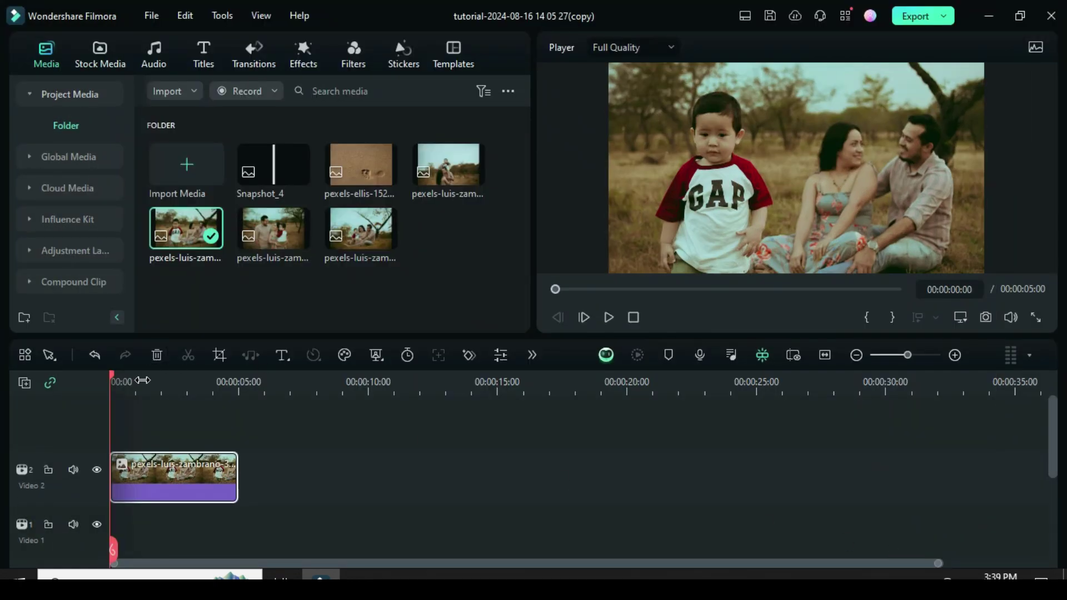
Step: Add the Vintage Frame effect to the family photo
{"action": "scroll", "coordinate": [143, 379], "scroll_direction": "up", "scroll_amount": 3}
{"action": "left_click", "coordinate": [296, 58]}
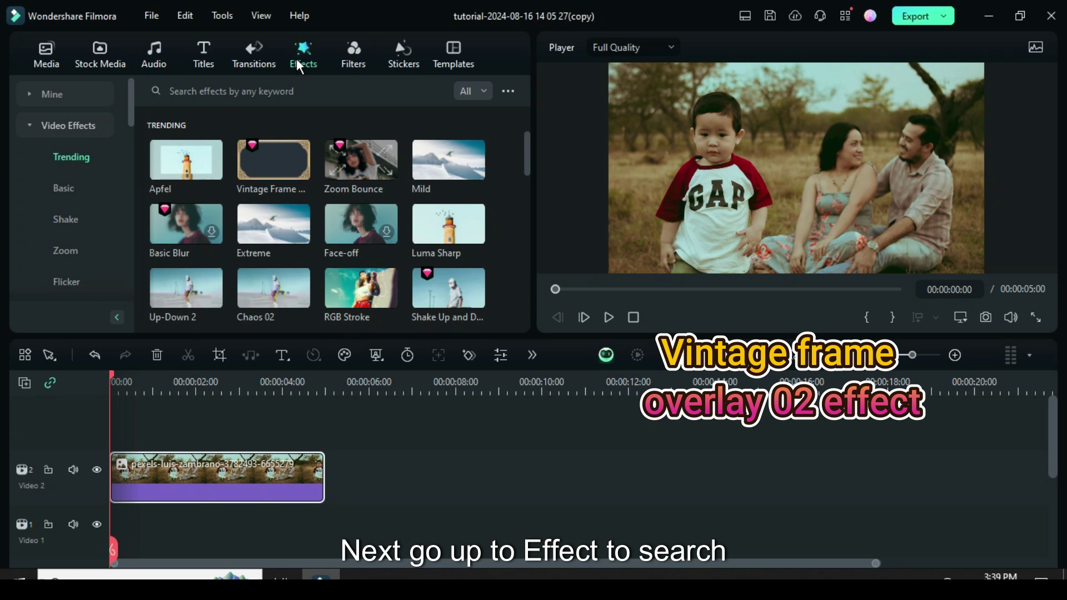
{"action": "mouse_move", "coordinate": [265, 166]}
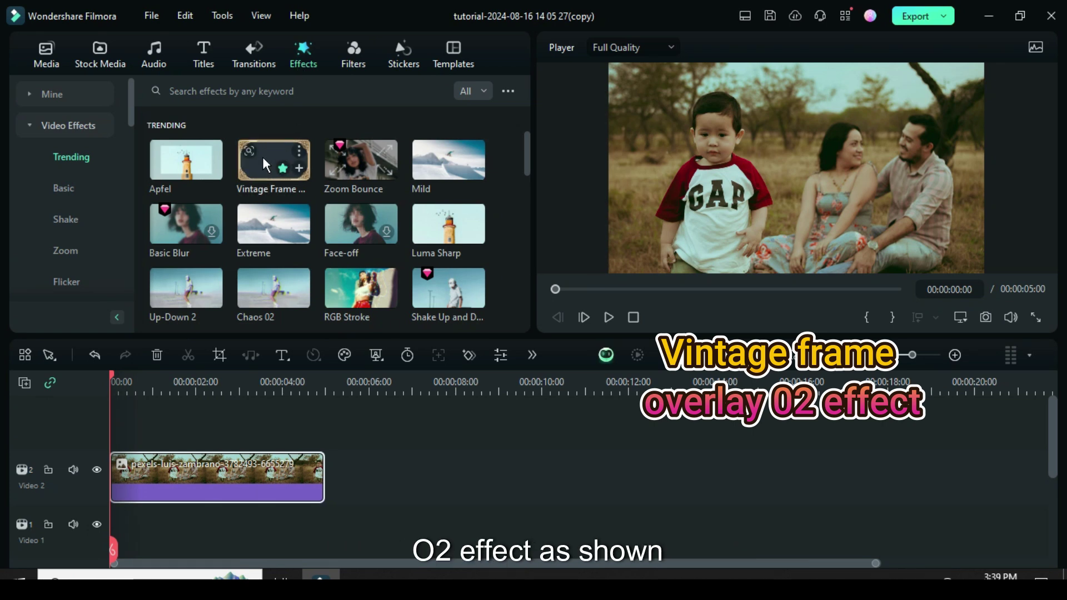
{"action": "left_click_drag", "start_coordinate": [263, 156], "coordinate": [198, 468]}
Step: Apply a linear mask and keyframe its X position at 983 at the start
{"action": "left_click", "coordinate": [207, 469]}
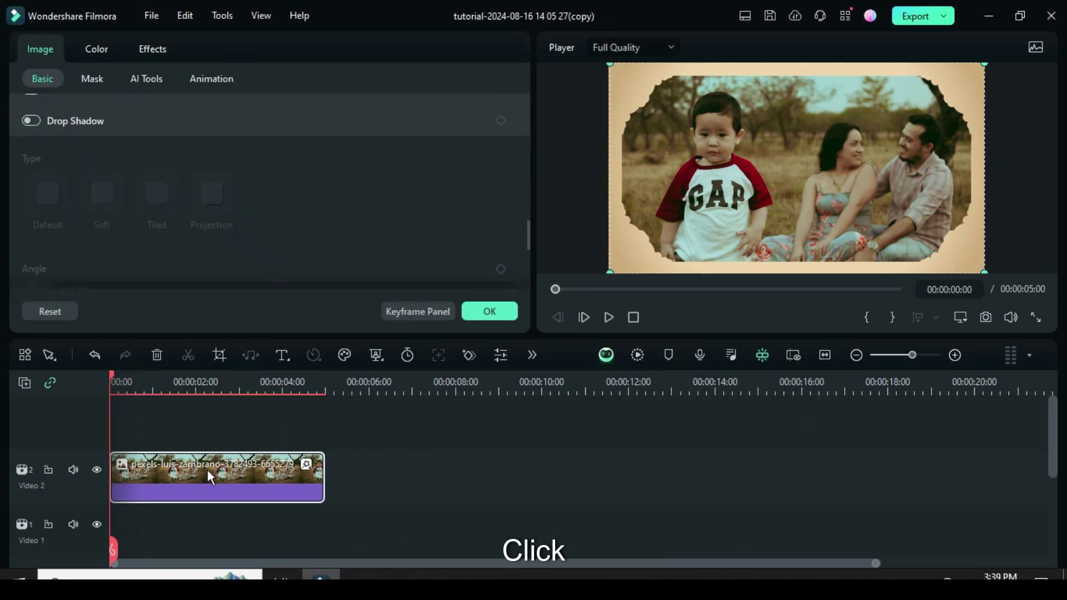
{"action": "left_click", "coordinate": [87, 79]}
{"action": "left_click", "coordinate": [368, 118]}
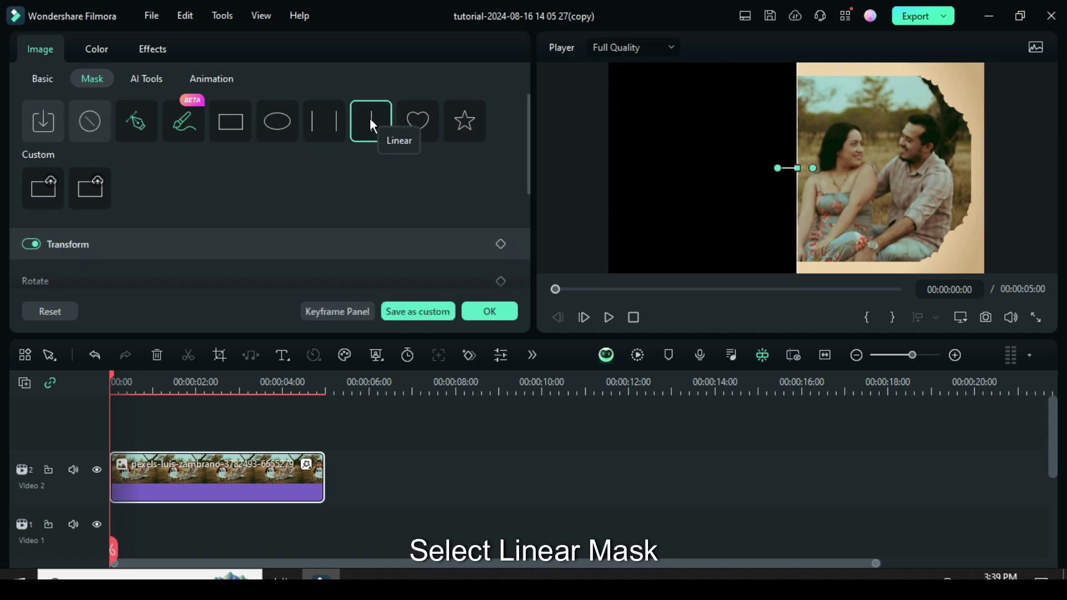
{"action": "left_click_drag", "start_coordinate": [528, 115], "coordinate": [528, 225]}
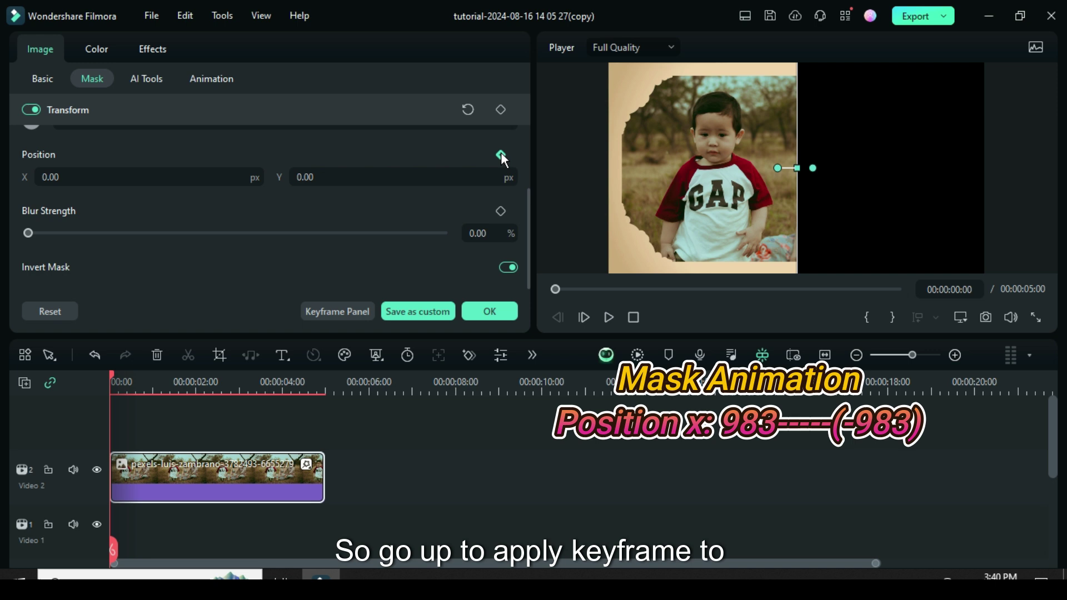
{"action": "left_click", "coordinate": [500, 155]}
{"action": "left_click", "coordinate": [88, 177]}
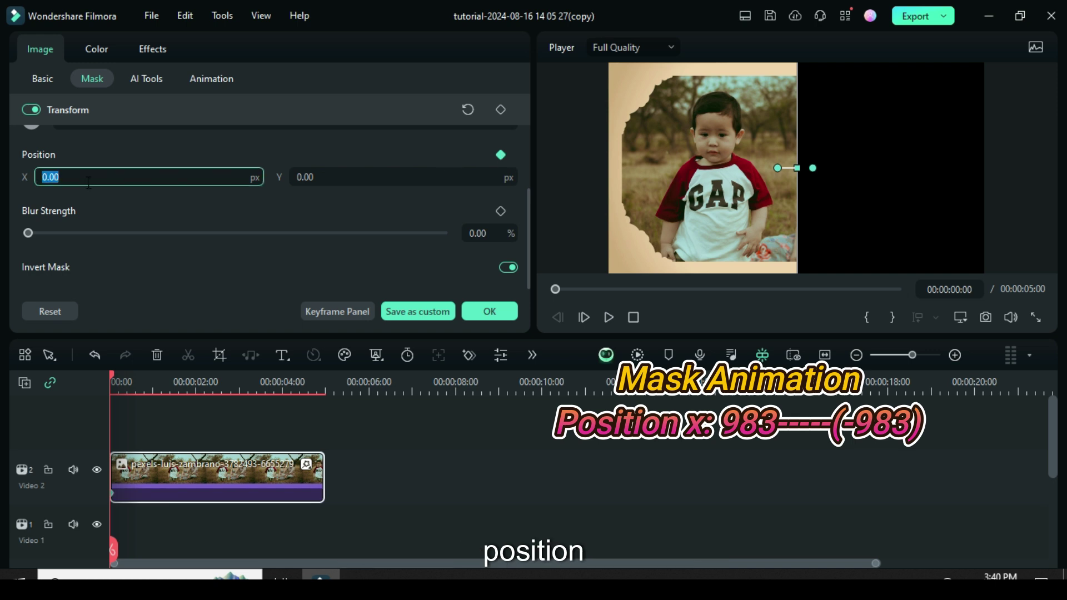
{"action": "type", "text": "983"}
{"action": "key", "text": "Return"}
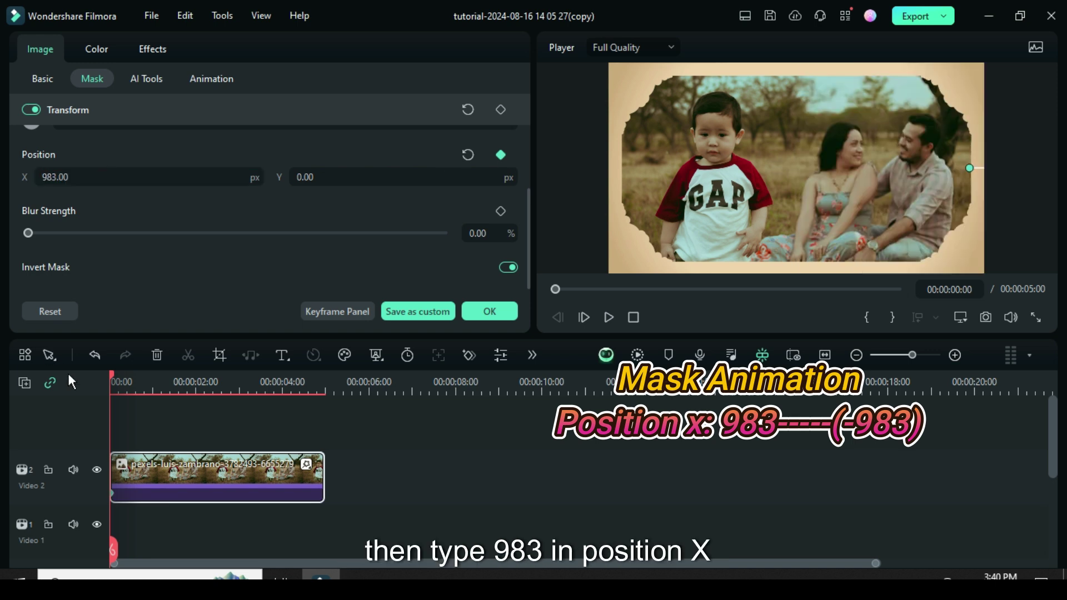
Step: Keyframe the mask X position at -983 near the clip end (00:00:04:23)
{"action": "left_click_drag", "start_coordinate": [111, 375], "coordinate": [322, 376]}
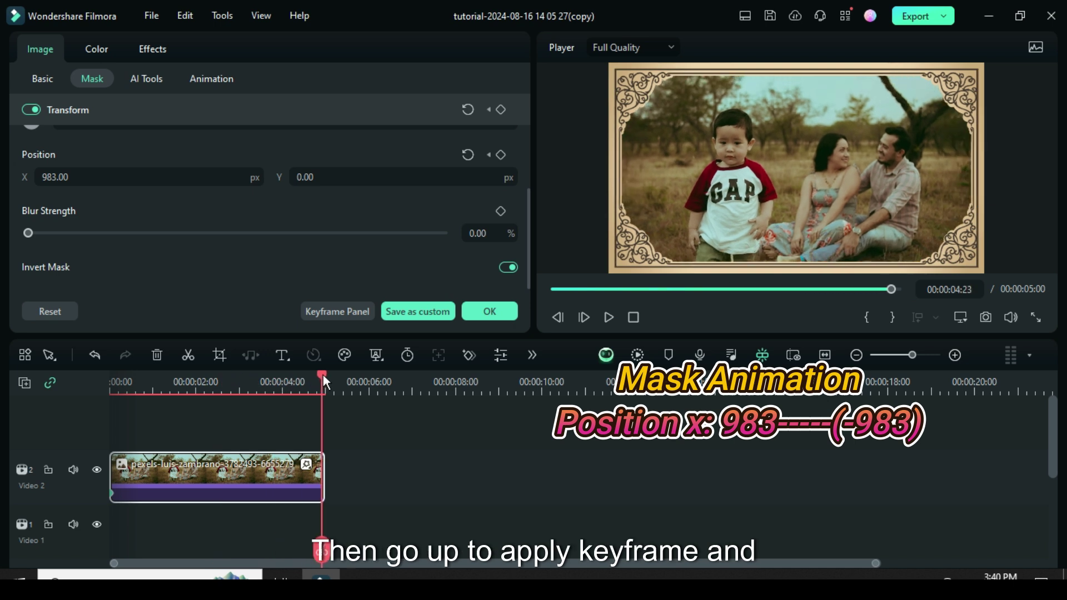
{"action": "left_click", "coordinate": [501, 155]}
{"action": "left_click", "coordinate": [43, 177]}
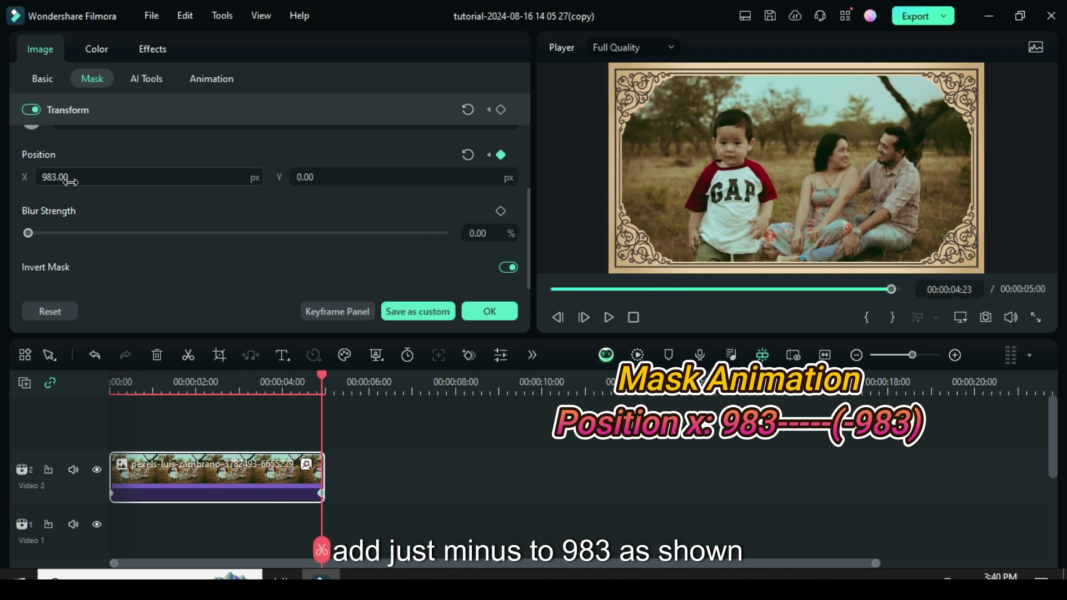
{"action": "key", "text": "Return"}
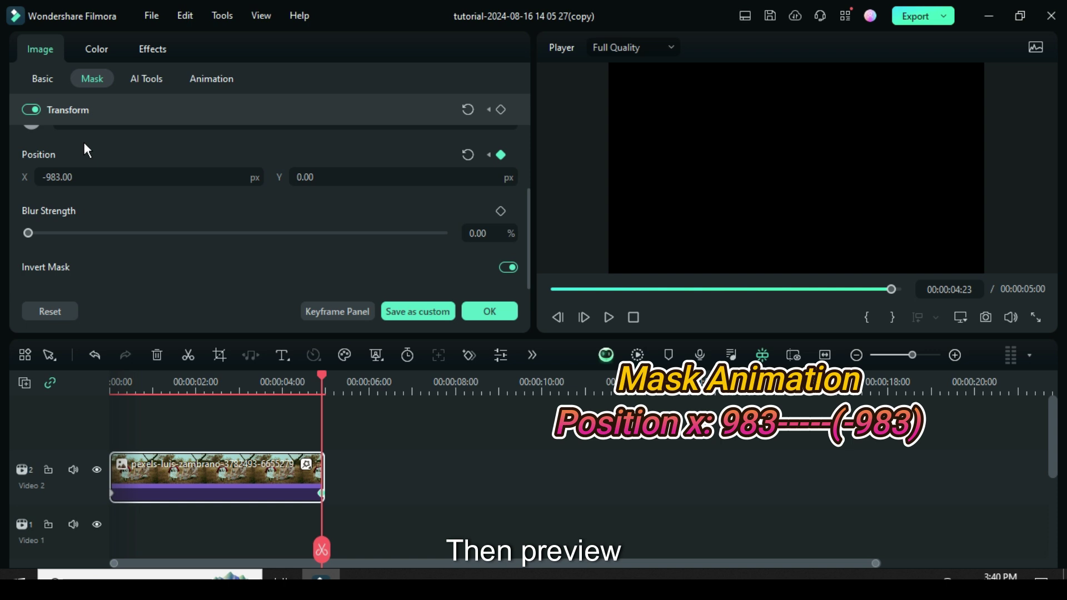
{"action": "left_click", "coordinate": [487, 312]}
Step: Render a preview and play the mask slide from the start
{"action": "left_click", "coordinate": [552, 288]}
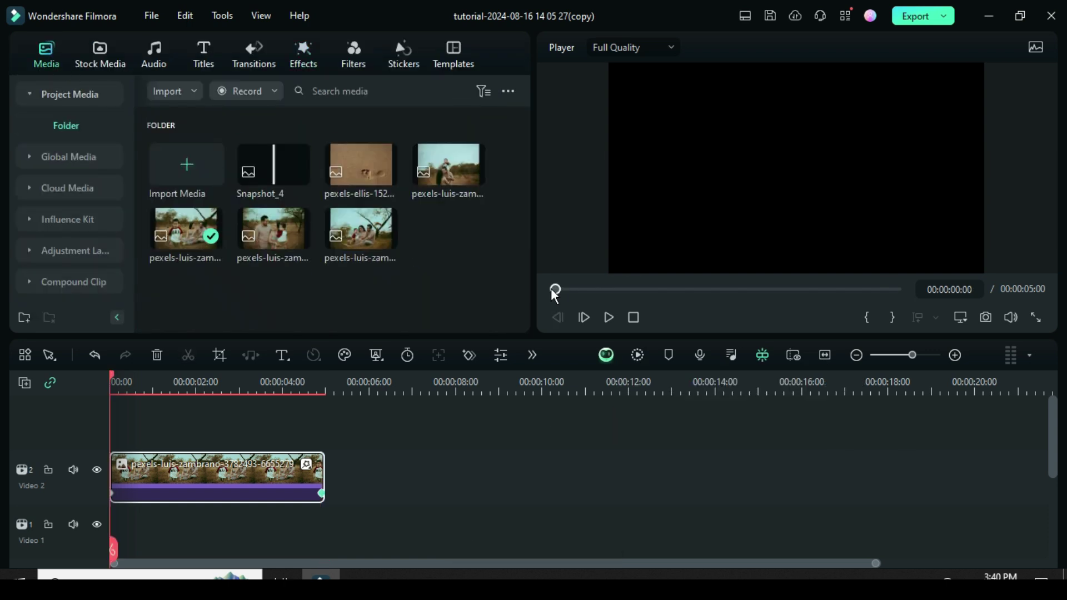
{"action": "left_click", "coordinate": [637, 354]}
{"action": "left_click", "coordinate": [607, 318]}
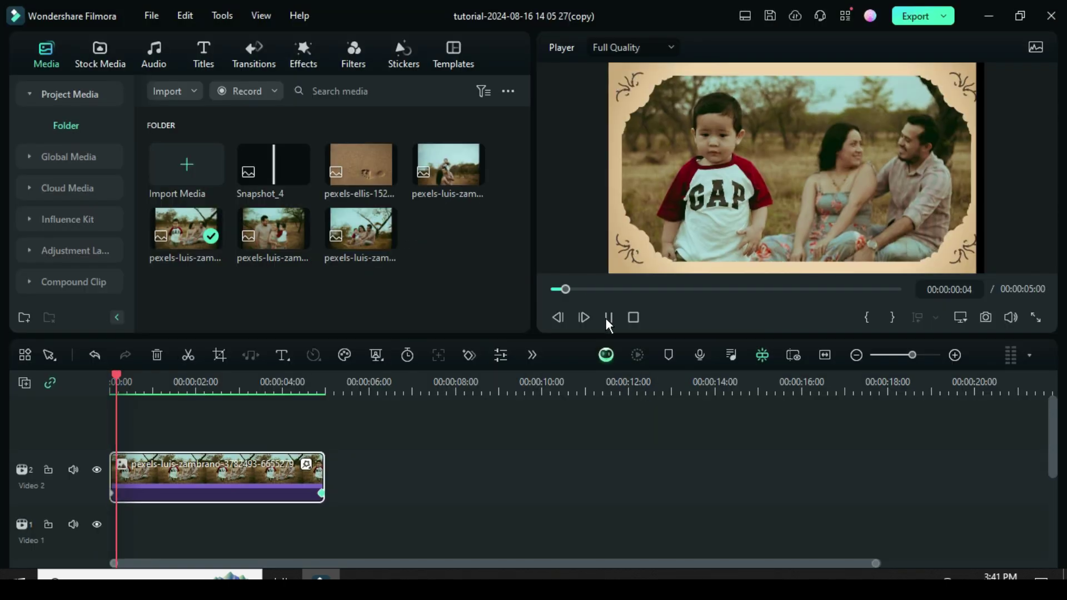
Step: Add a third video track and place Snapshot_4 on Video 3
{"action": "left_click", "coordinate": [552, 288]}
{"action": "left_click", "coordinate": [32, 380]}
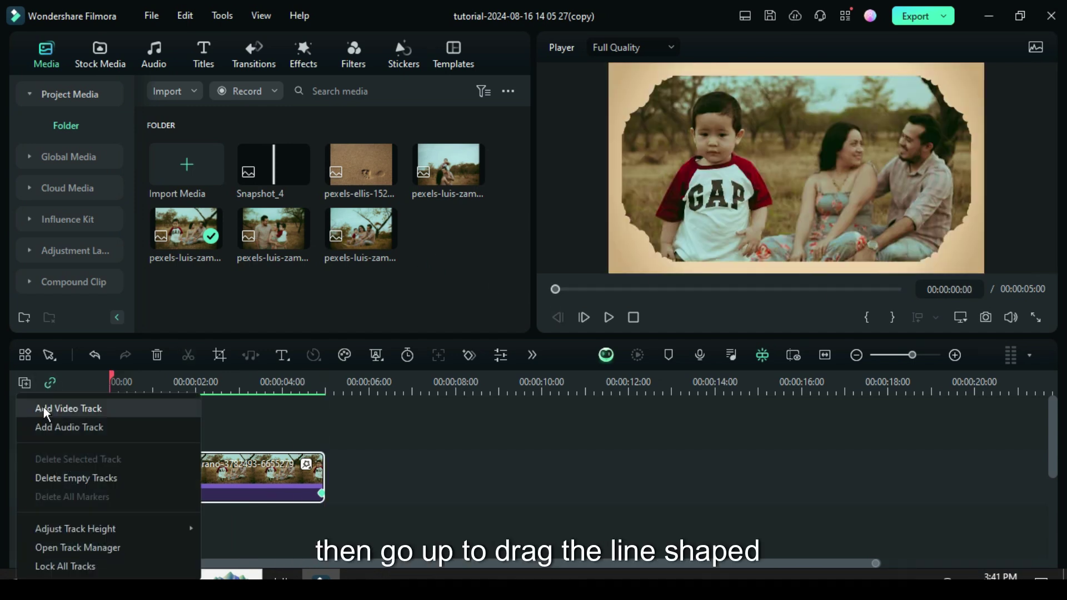
{"action": "left_click", "coordinate": [44, 407]}
{"action": "left_click_drag", "start_coordinate": [266, 158], "coordinate": [135, 458]}
Step: Keyframe Snapshot_4's transform X position at 1000 at the clip start
{"action": "double_click", "coordinate": [206, 444]}
{"action": "left_click", "coordinate": [44, 78]}
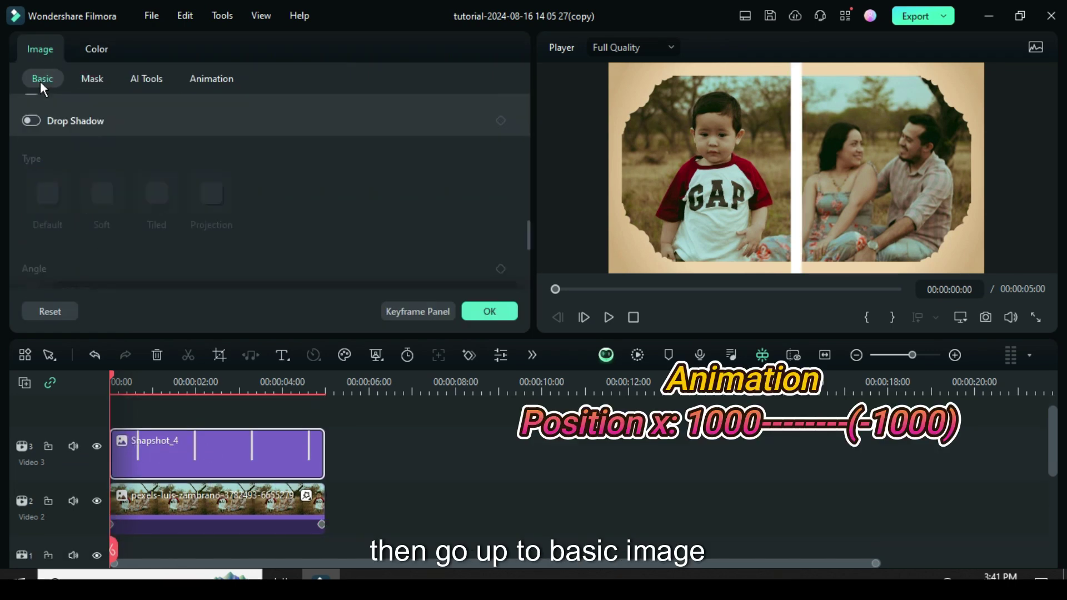
{"action": "scroll", "coordinate": [200, 163], "scroll_direction": "up", "scroll_amount": 10}
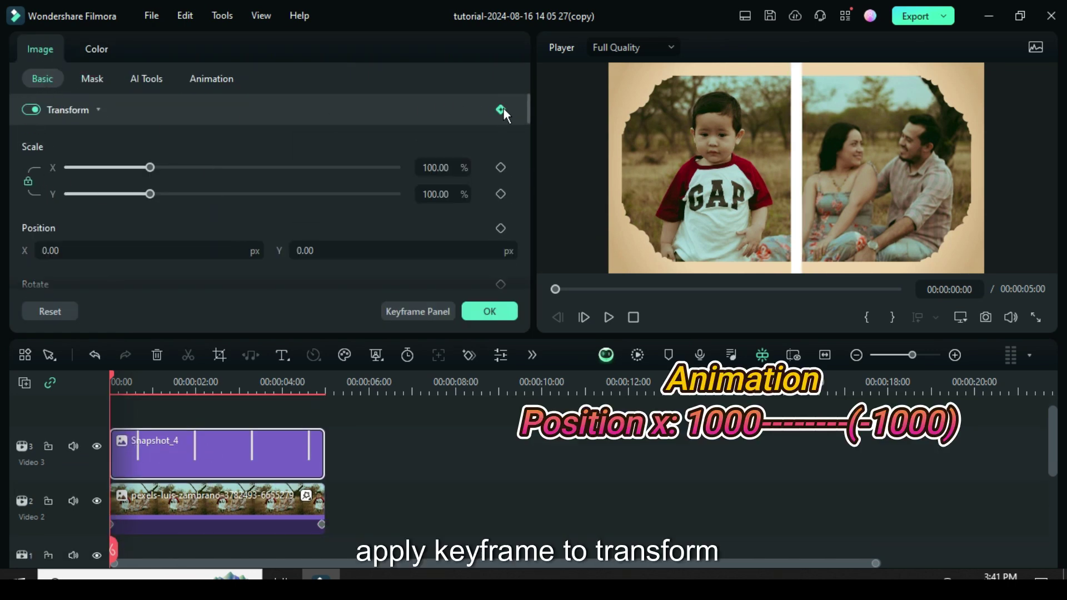
{"action": "left_click", "coordinate": [502, 110]}
{"action": "left_click", "coordinate": [93, 251]}
{"action": "type", "text": "1000"}
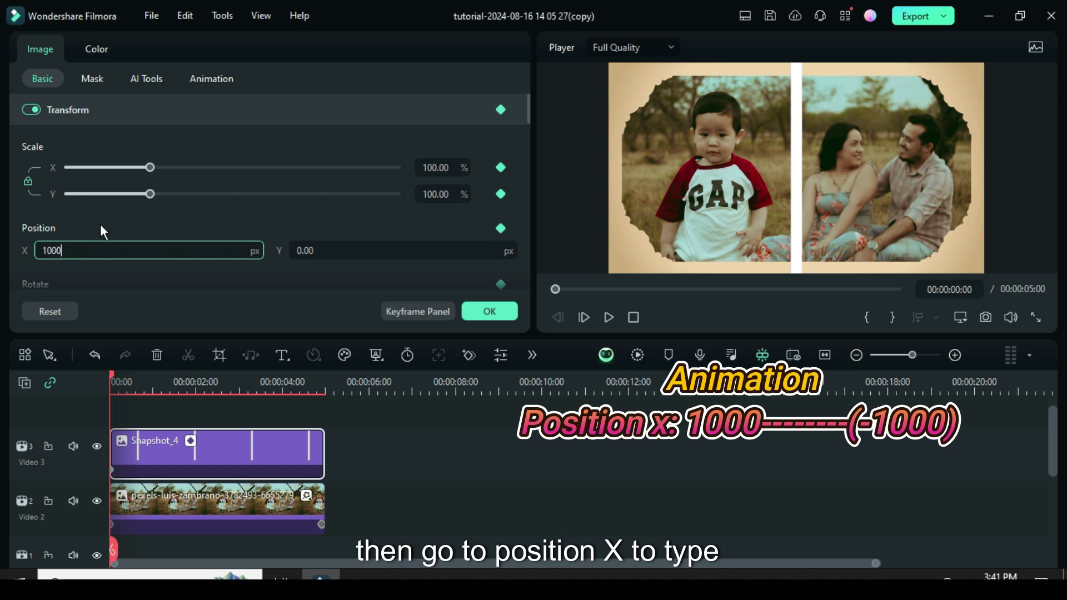
{"action": "key", "text": "Return"}
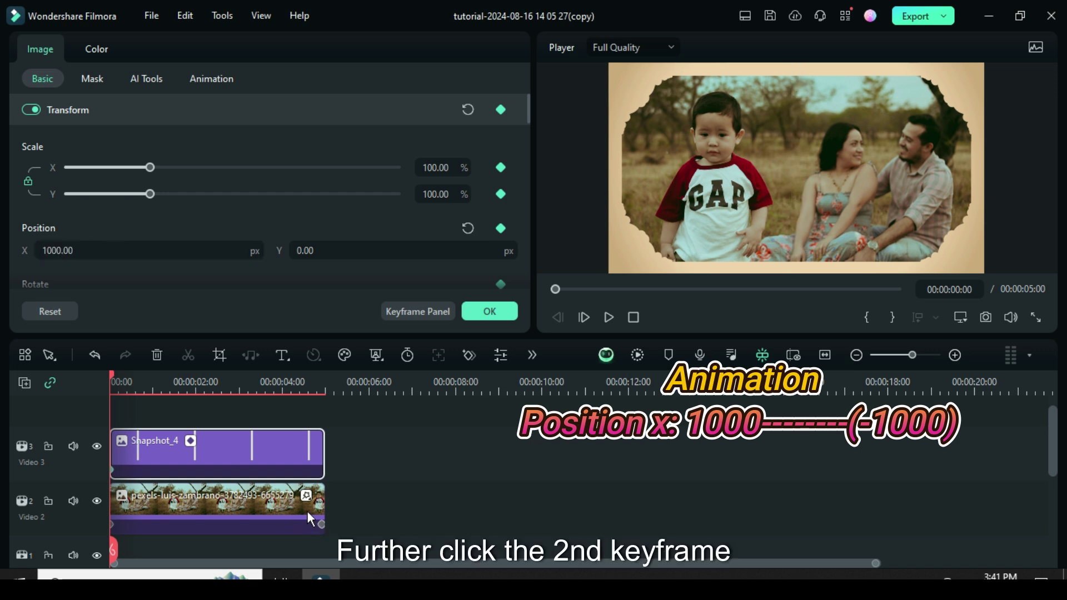
Step: Keyframe Snapshot_4's X position at -1000 at the clip end and confirm
{"action": "left_click", "coordinate": [321, 526]}
{"action": "left_click", "coordinate": [321, 525]}
{"action": "left_click", "coordinate": [311, 452]}
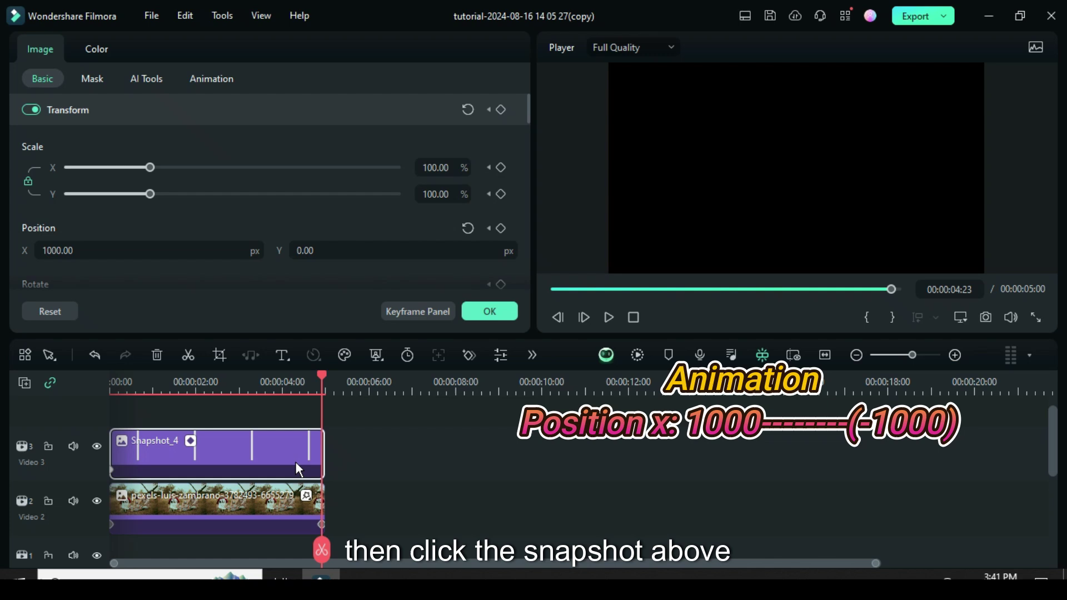
{"action": "left_click", "coordinate": [501, 109]}
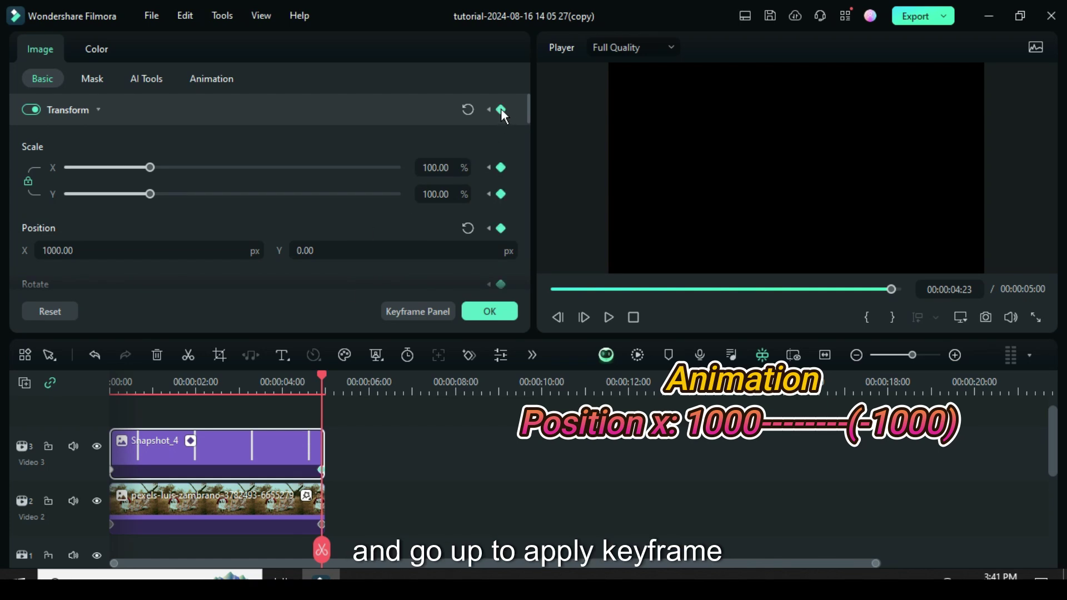
{"action": "left_click", "coordinate": [40, 252]}
{"action": "left_click", "coordinate": [42, 250]}
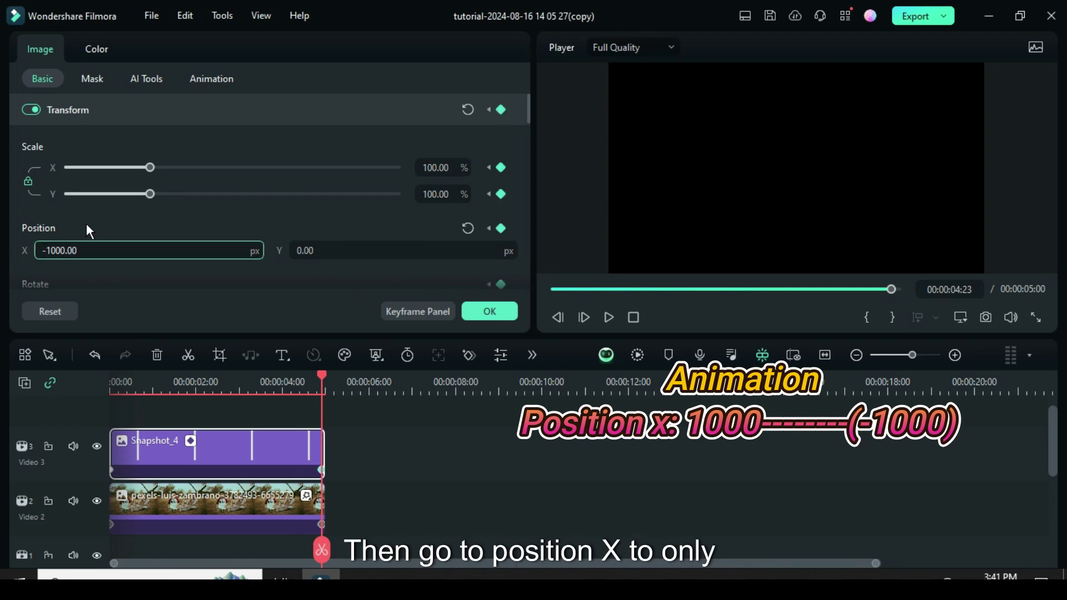
{"action": "key", "text": "Return"}
{"action": "left_click", "coordinate": [479, 311]}
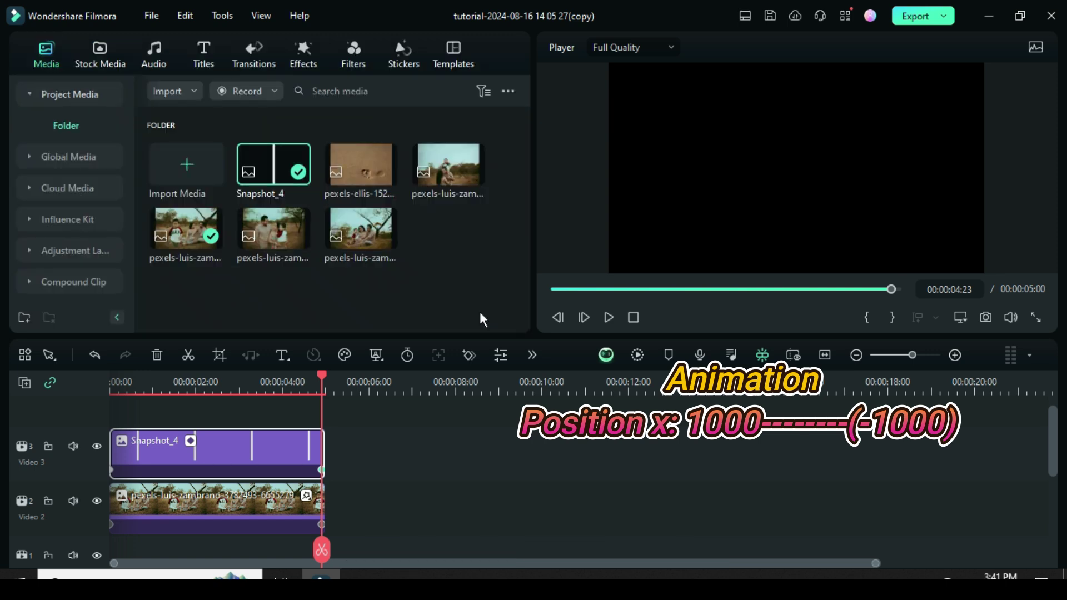
Step: Play the sliding bar from the start, then select both clips
{"action": "left_click", "coordinate": [552, 290]}
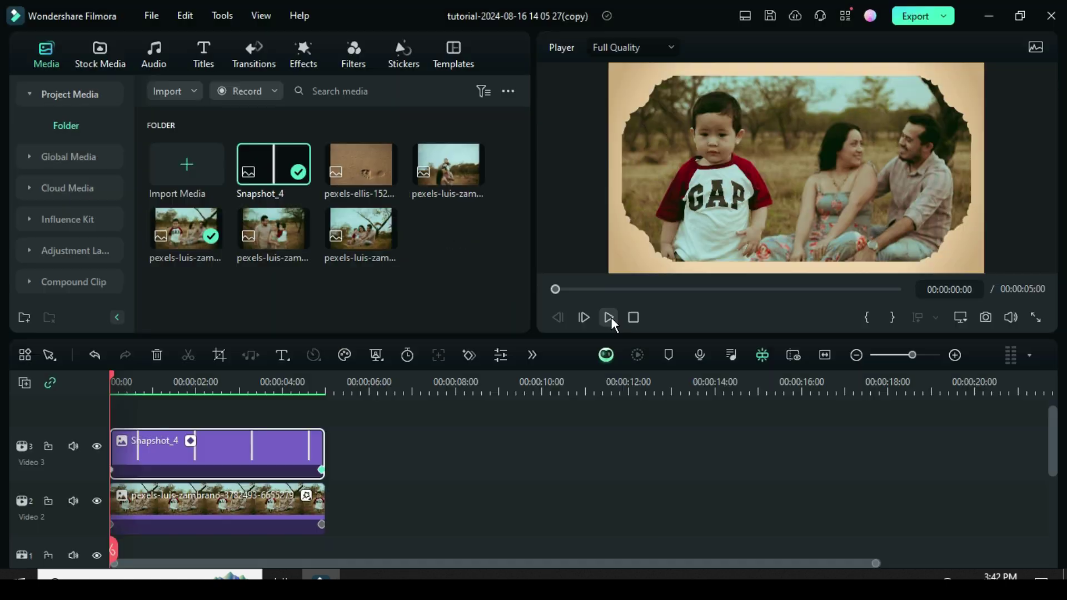
{"action": "left_click", "coordinate": [609, 317]}
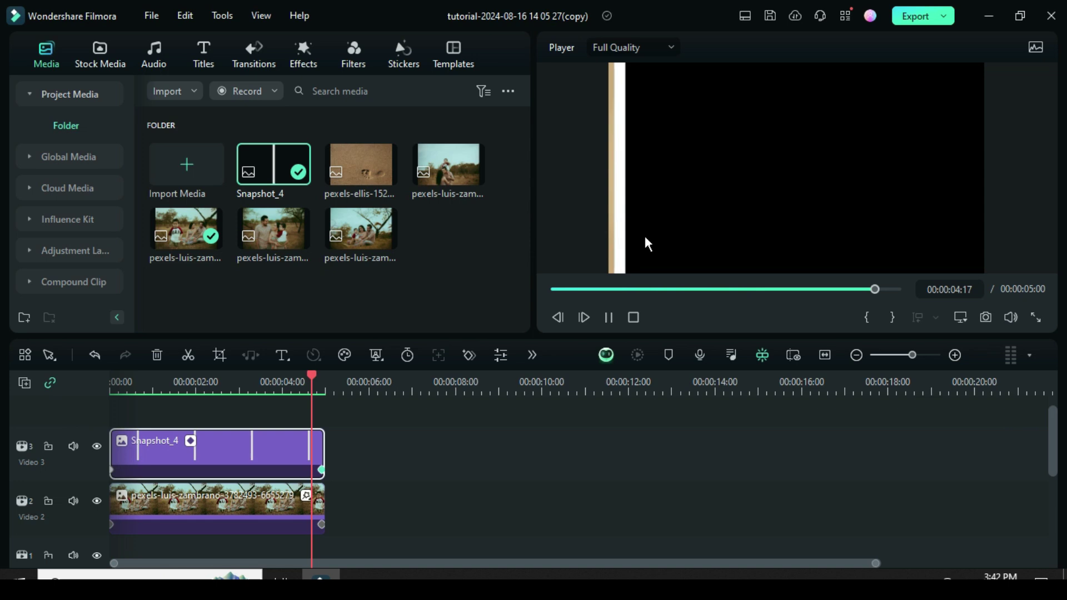
{"action": "left_click", "coordinate": [555, 289]}
{"action": "left_click_drag", "start_coordinate": [355, 506], "coordinate": [298, 454]}
Step: Copy both clips and paste them on Video 2 after the originals at 5:00
{"action": "right_click", "coordinate": [298, 455]}
{"action": "left_click", "coordinate": [354, 37]}
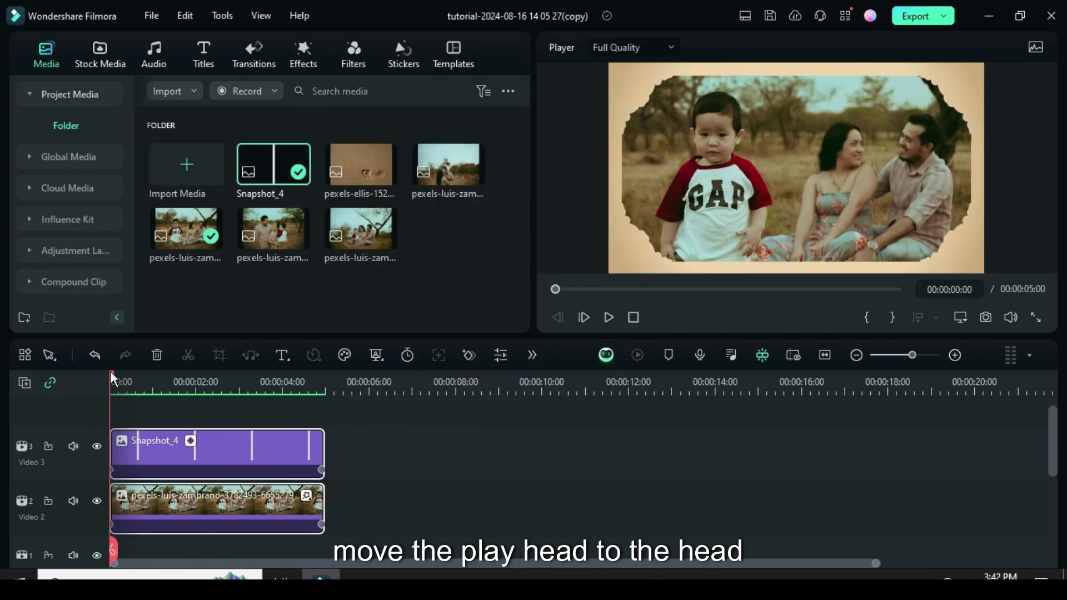
{"action": "left_click_drag", "start_coordinate": [117, 374], "coordinate": [327, 391]}
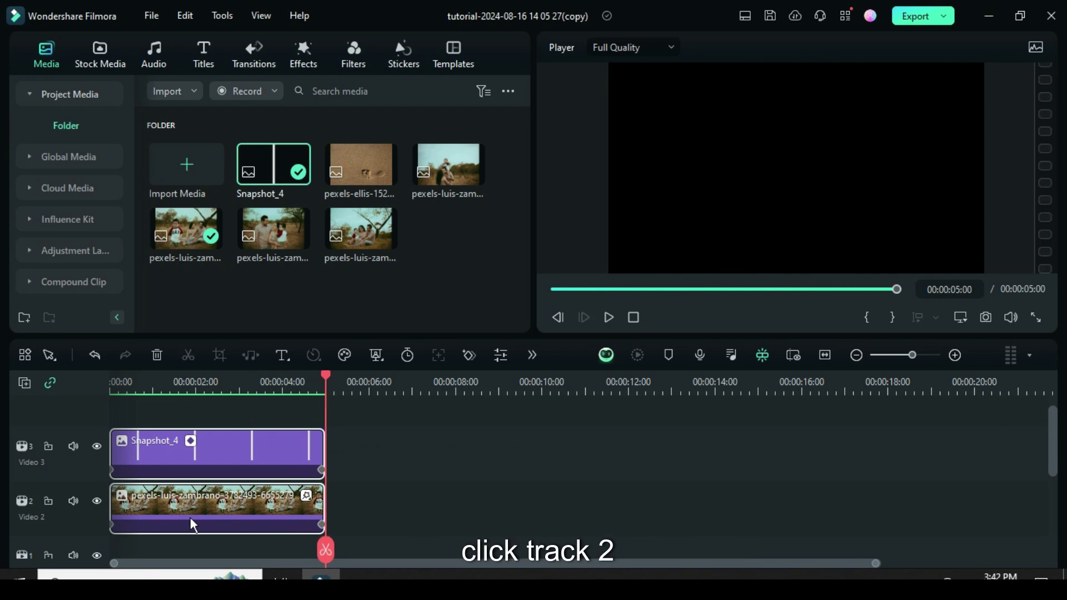
{"action": "left_click", "coordinate": [366, 518]}
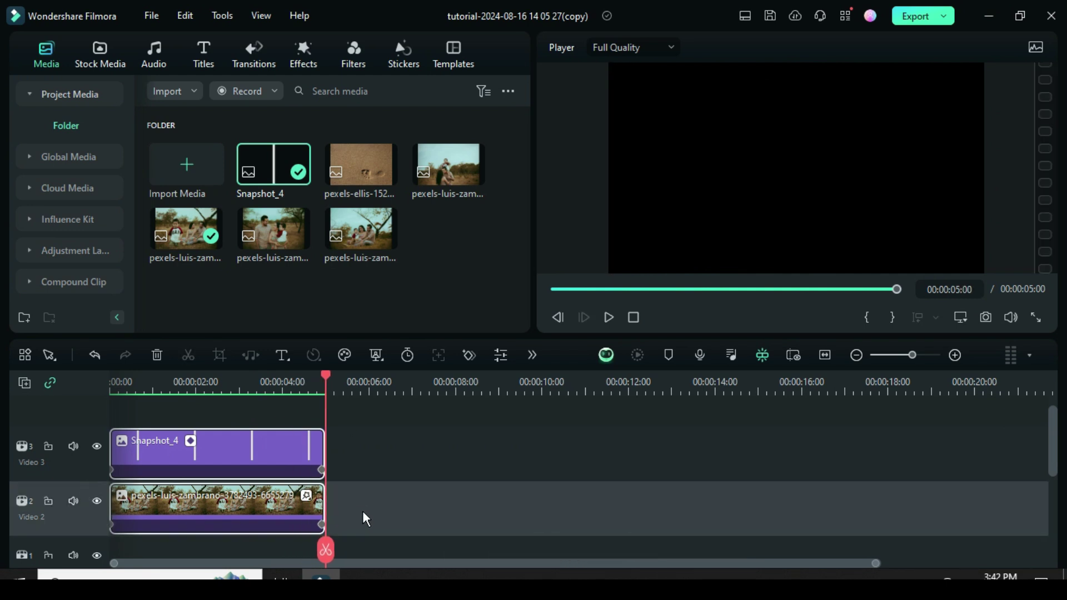
{"action": "right_click", "coordinate": [363, 511]}
{"action": "left_click", "coordinate": [408, 53]}
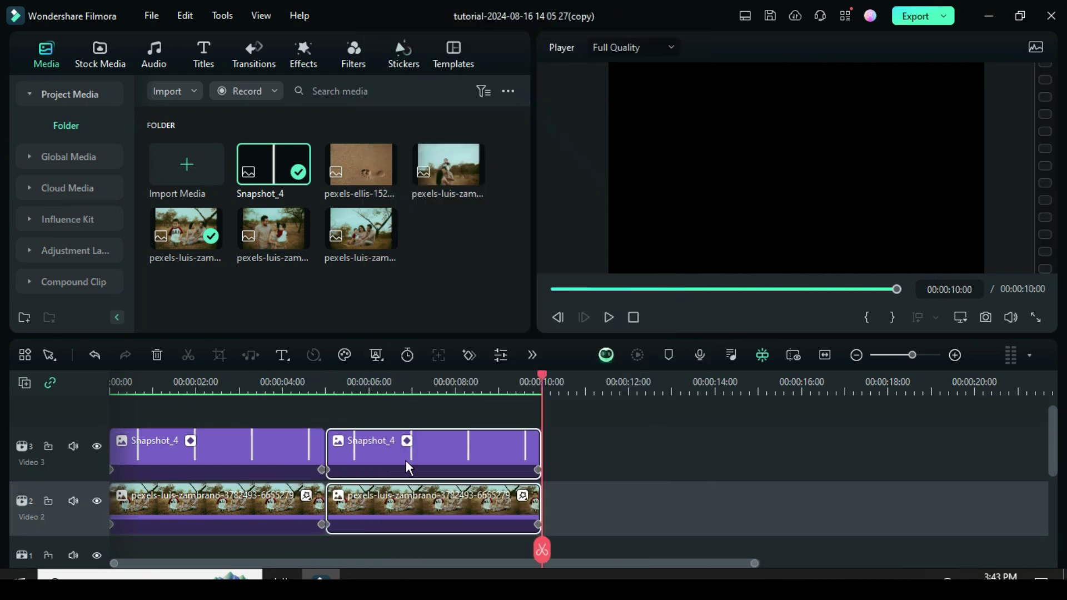
Step: Reverse the pasted photo's mask X keyframes to -983 at start and 983 at end
{"action": "left_click", "coordinate": [342, 505]}
{"action": "left_click", "coordinate": [324, 525]}
{"action": "double_click", "coordinate": [351, 505]}
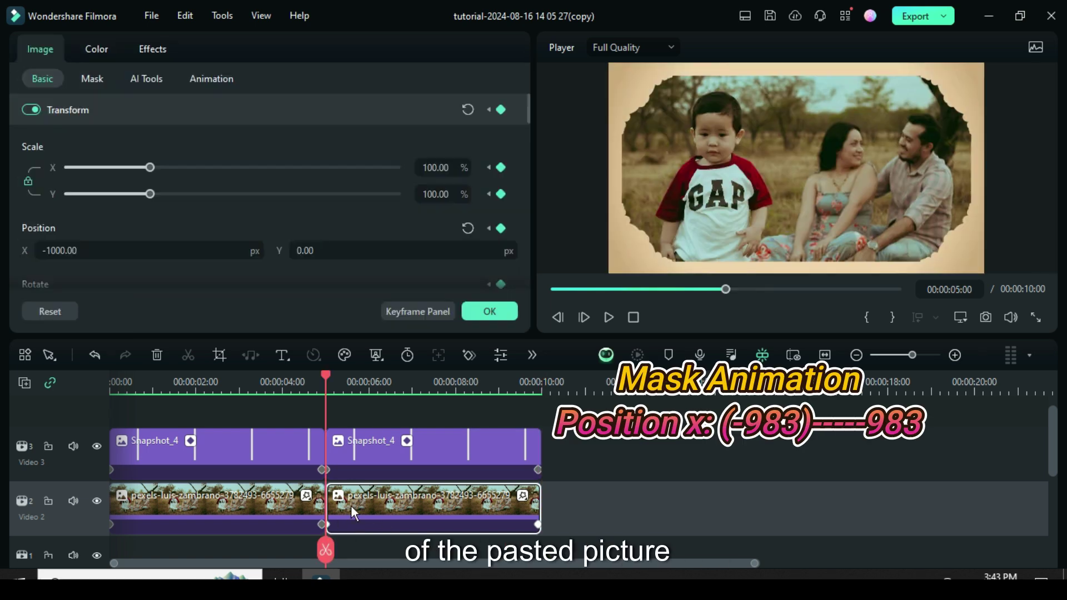
{"action": "left_click", "coordinate": [90, 78]}
{"action": "scroll", "coordinate": [246, 170], "scroll_direction": "down", "scroll_amount": 5}
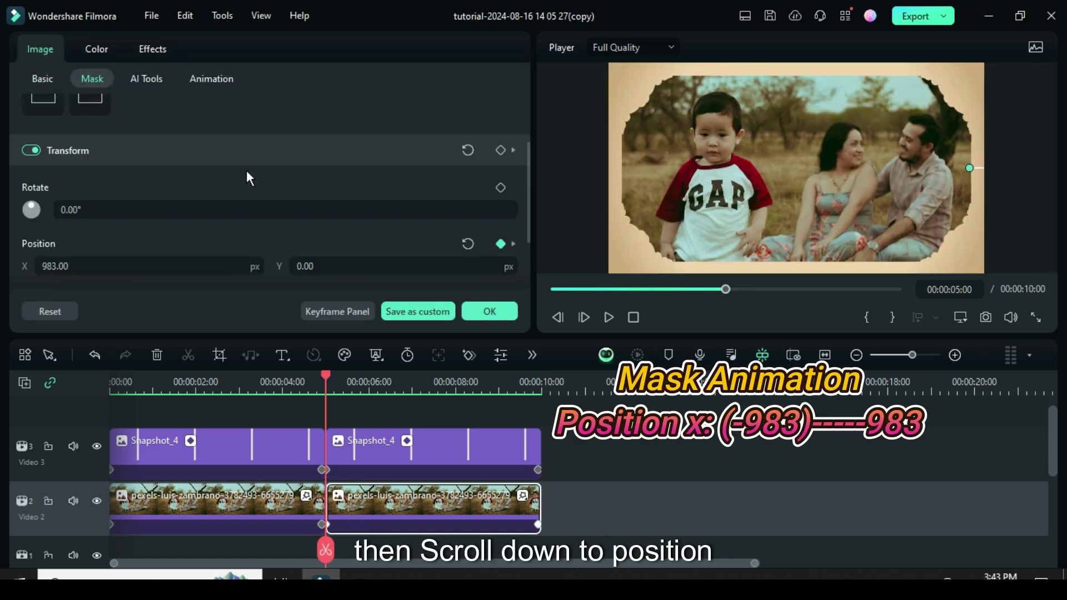
{"action": "left_click", "coordinate": [44, 176]}
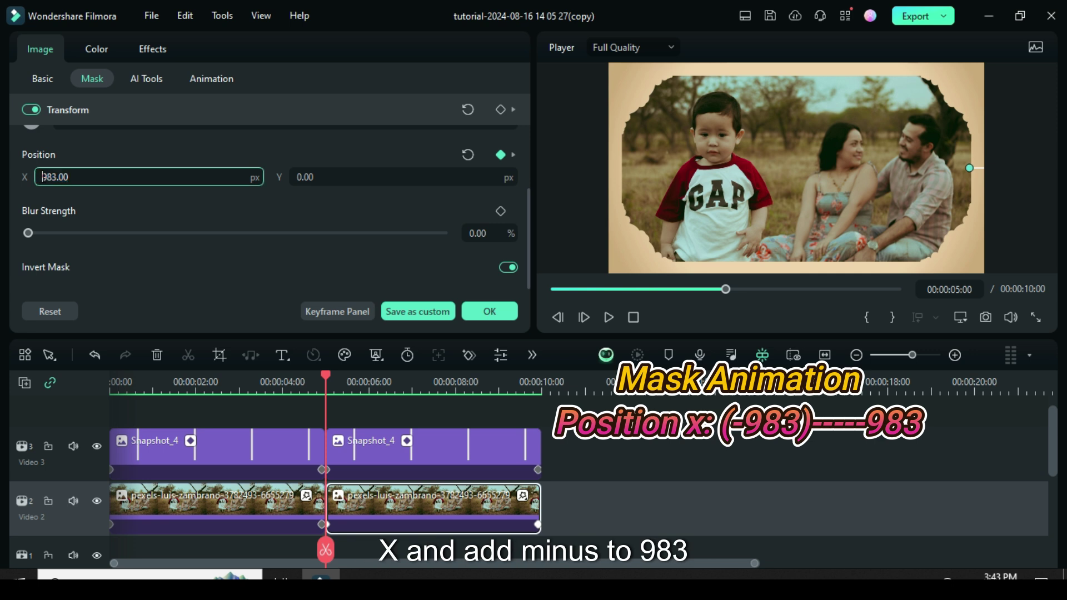
{"action": "key", "text": "Return"}
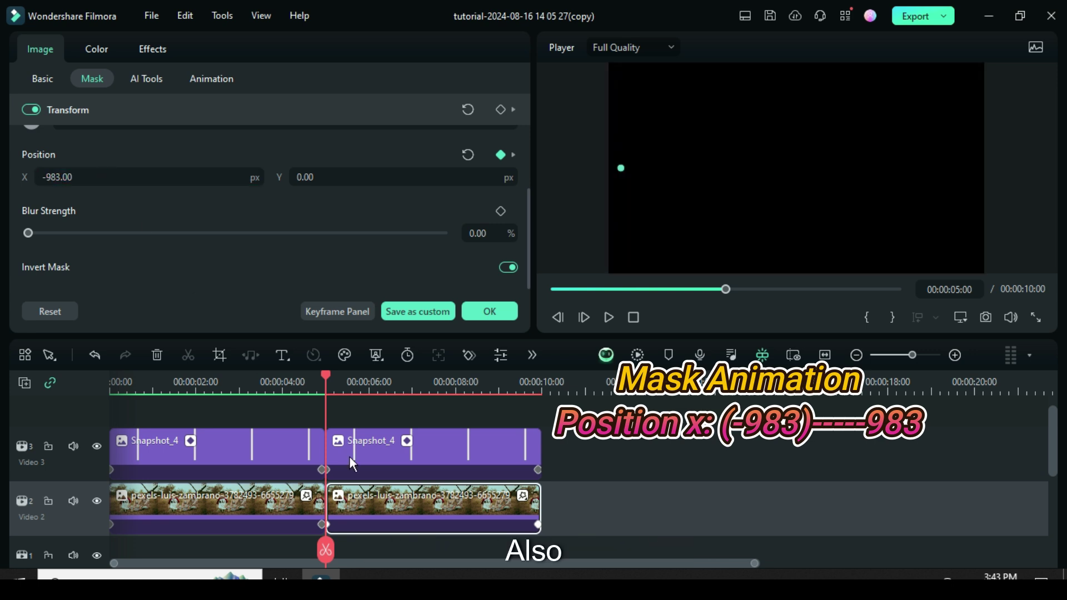
{"action": "left_click", "coordinate": [538, 525]}
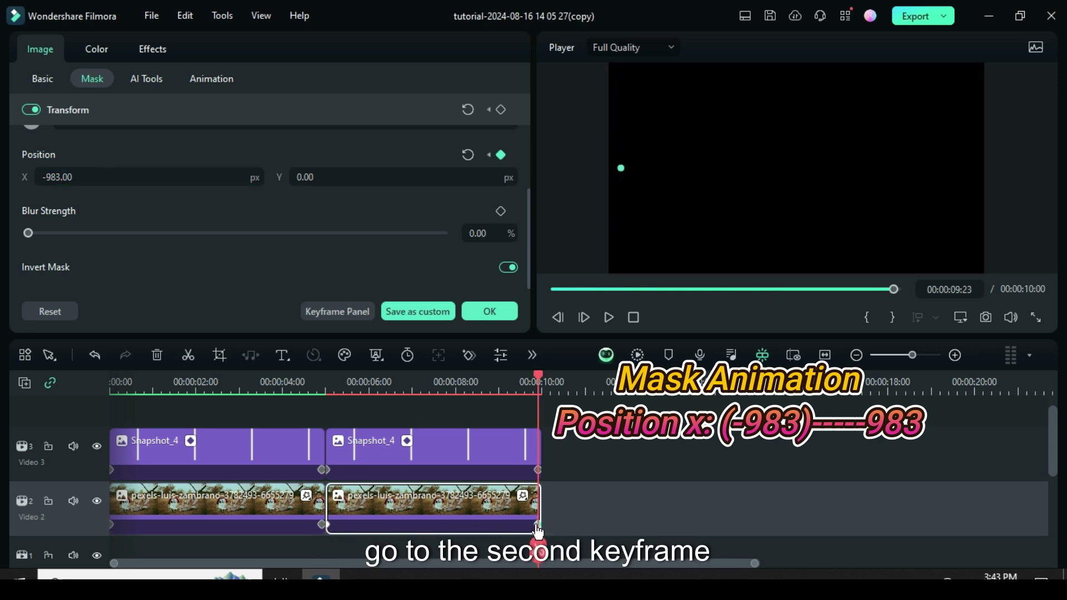
{"action": "left_click", "coordinate": [59, 172]}
{"action": "left_click", "coordinate": [59, 173]}
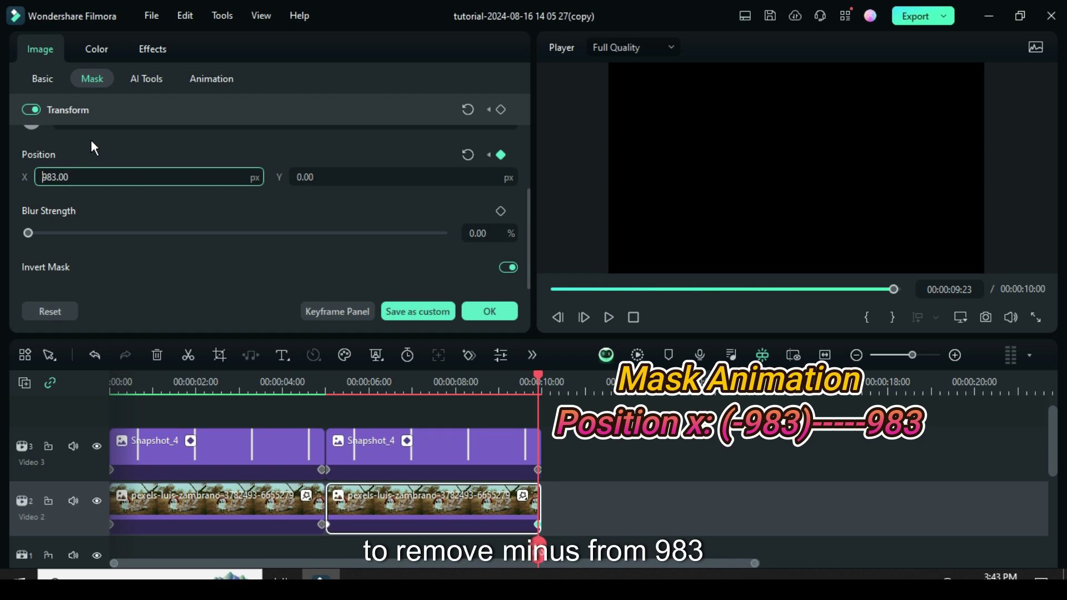
{"action": "key", "text": "Return"}
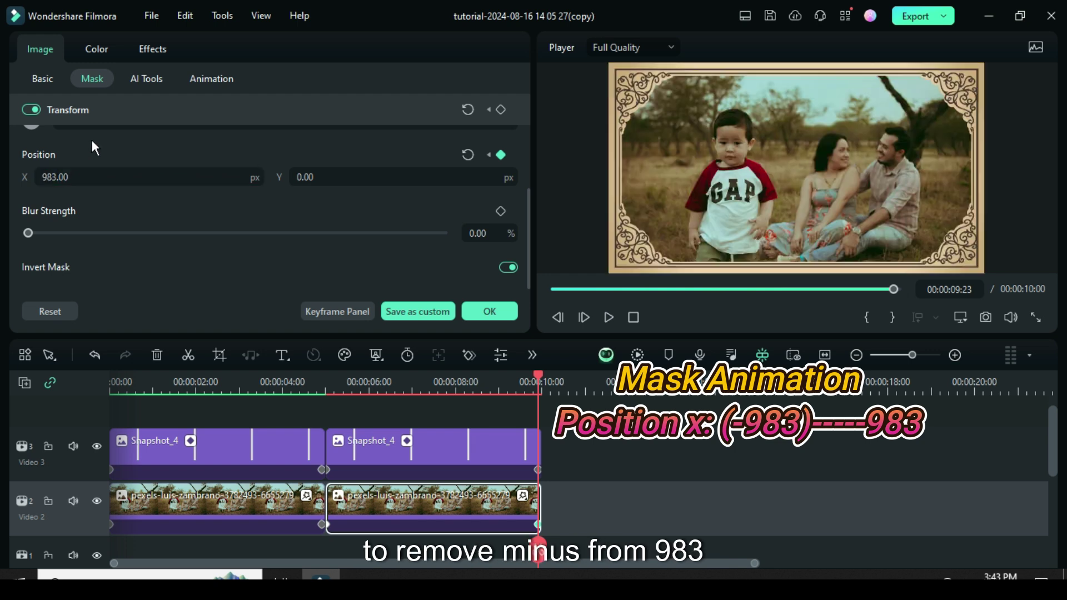
Step: Reverse the pasted Snapshot_4's X keyframes to -1000 at start and 1000 at end
{"action": "left_click", "coordinate": [383, 448]}
{"action": "left_click", "coordinate": [326, 469]}
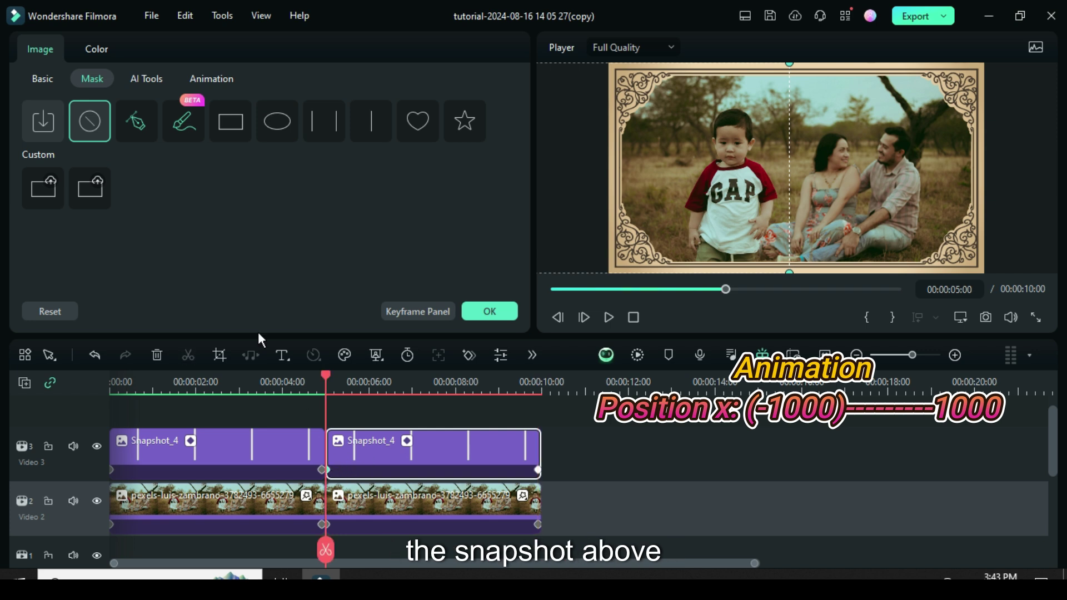
{"action": "left_click", "coordinate": [36, 78]}
{"action": "left_click", "coordinate": [61, 251]}
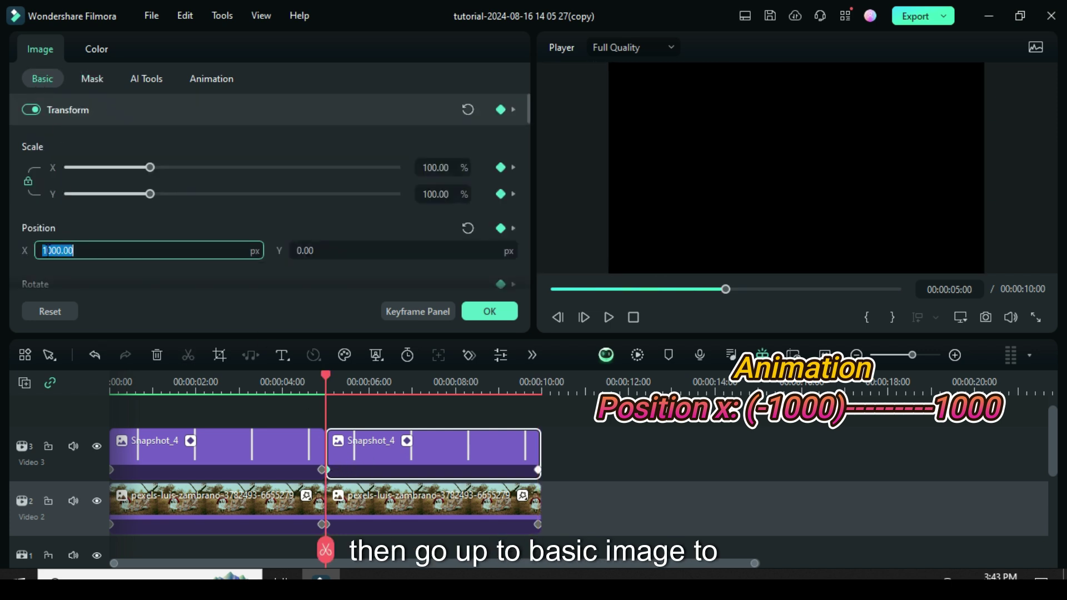
{"action": "left_click", "coordinate": [44, 251]}
{"action": "type", "text": "-"}
{"action": "key", "text": "Return"}
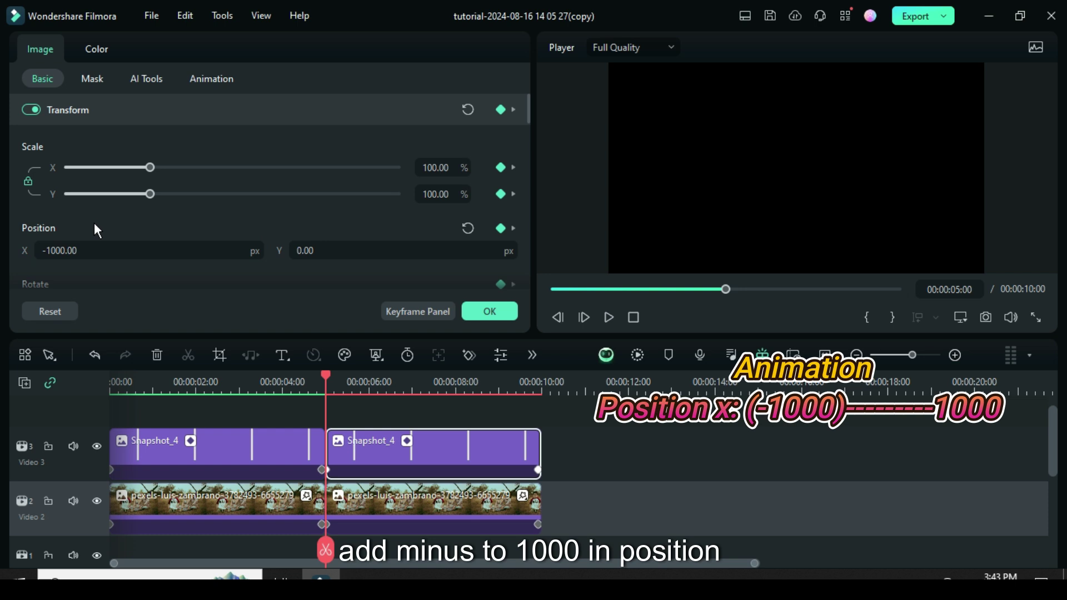
{"action": "left_click", "coordinate": [537, 470]}
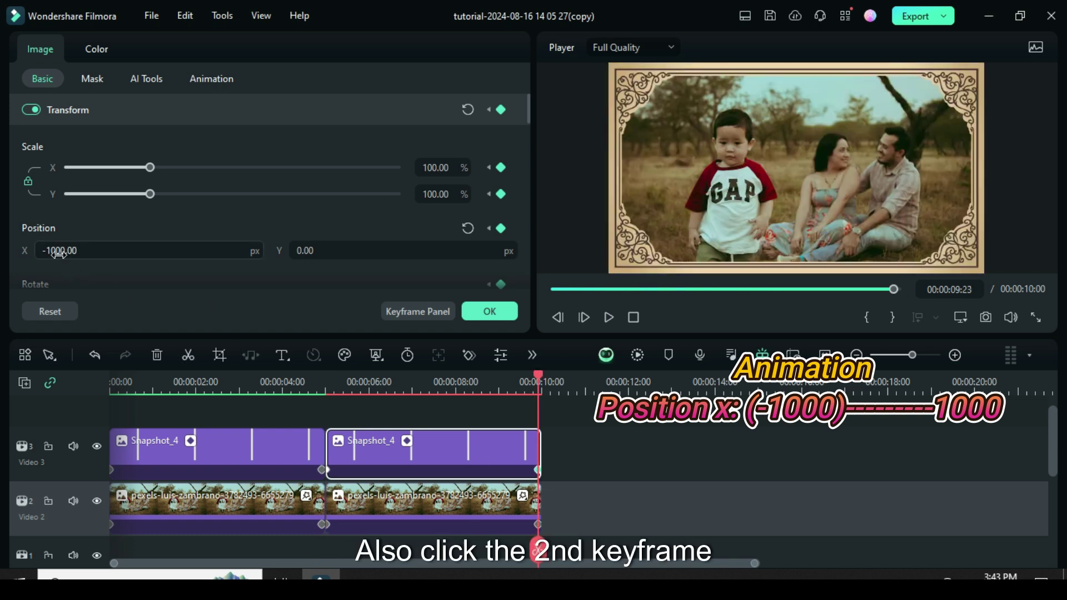
{"action": "left_click", "coordinate": [61, 251]}
{"action": "left_click", "coordinate": [46, 251]}
{"action": "key", "text": "BackSpace"}
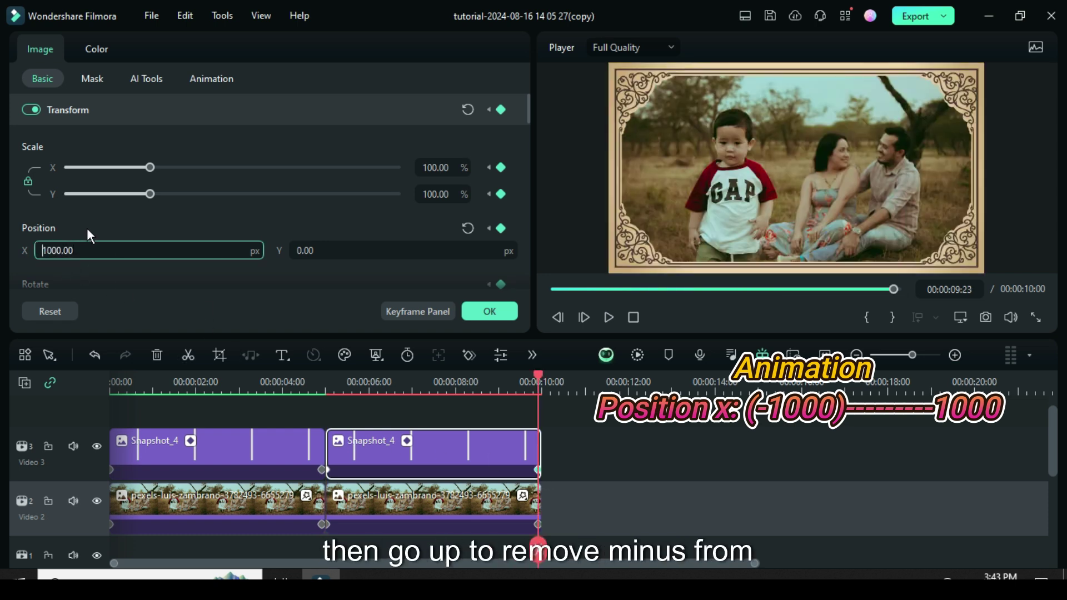
{"action": "key", "text": "Return"}
{"action": "scroll", "coordinate": [551, 449], "scroll_direction": "down", "scroll_amount": 1}
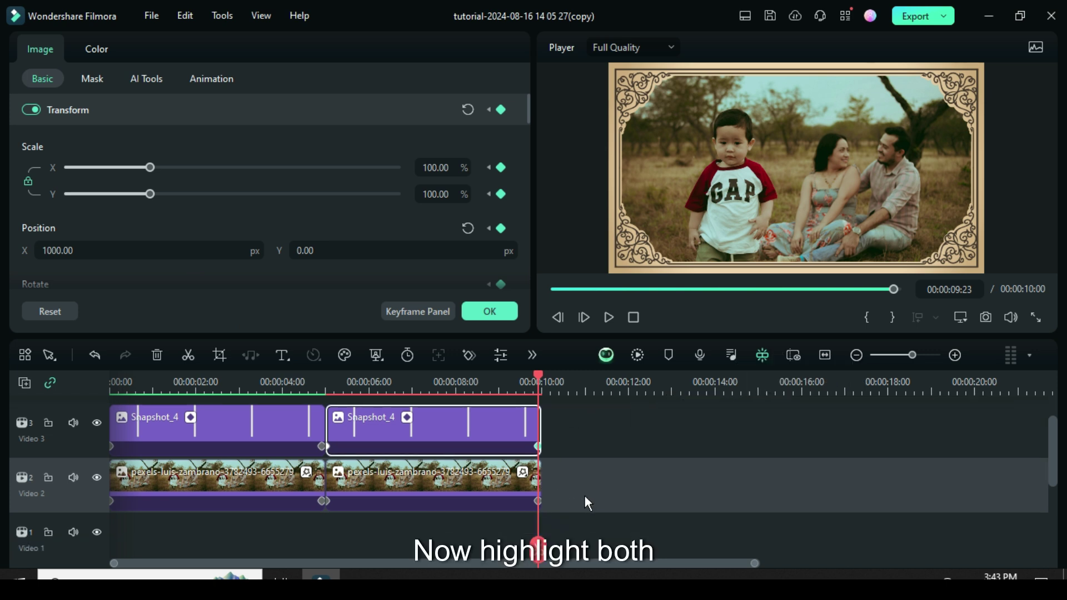
Step: Copy all four clips and paste them after the 10-second mark
{"action": "left_click_drag", "start_coordinate": [585, 496], "coordinate": [282, 422]}
{"action": "right_click", "coordinate": [282, 422]}
{"action": "left_click", "coordinate": [322, 34]}
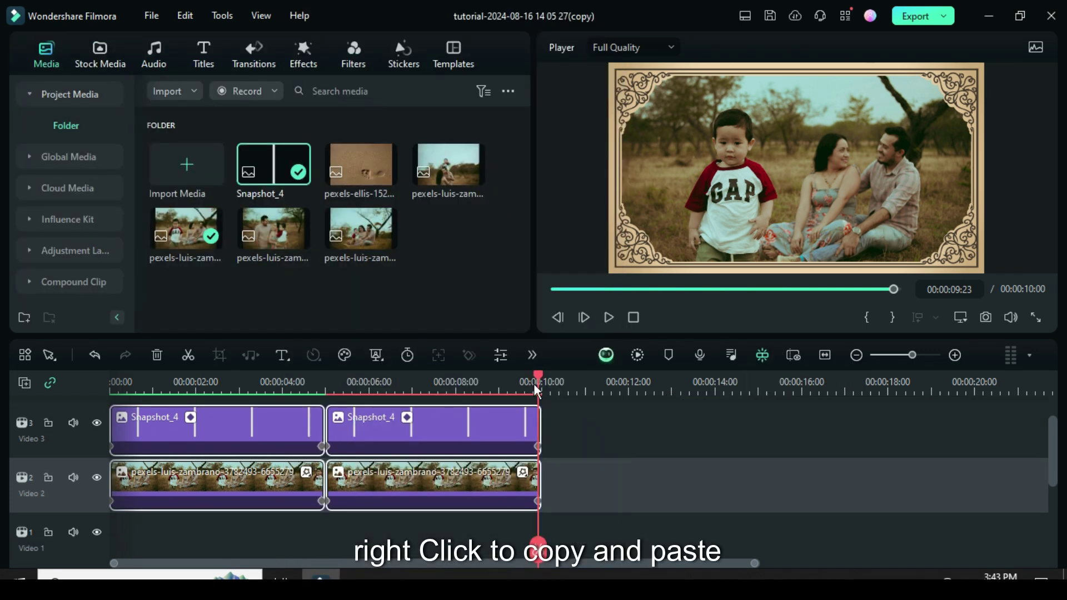
{"action": "left_click", "coordinate": [540, 377]}
{"action": "left_click", "coordinate": [541, 379]}
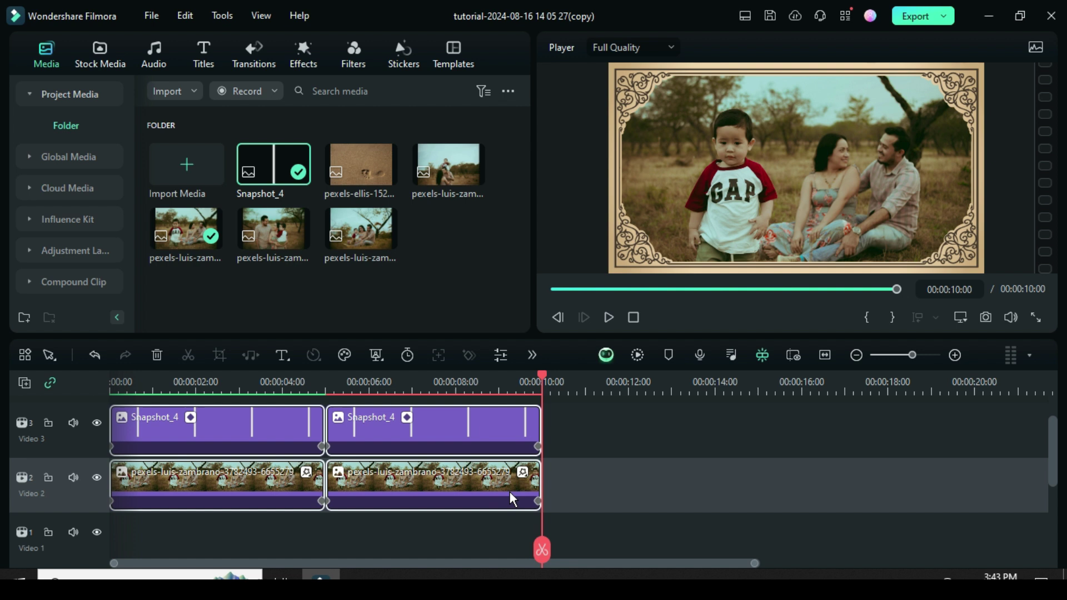
{"action": "right_click", "coordinate": [556, 476]}
{"action": "left_click", "coordinate": [605, 52]}
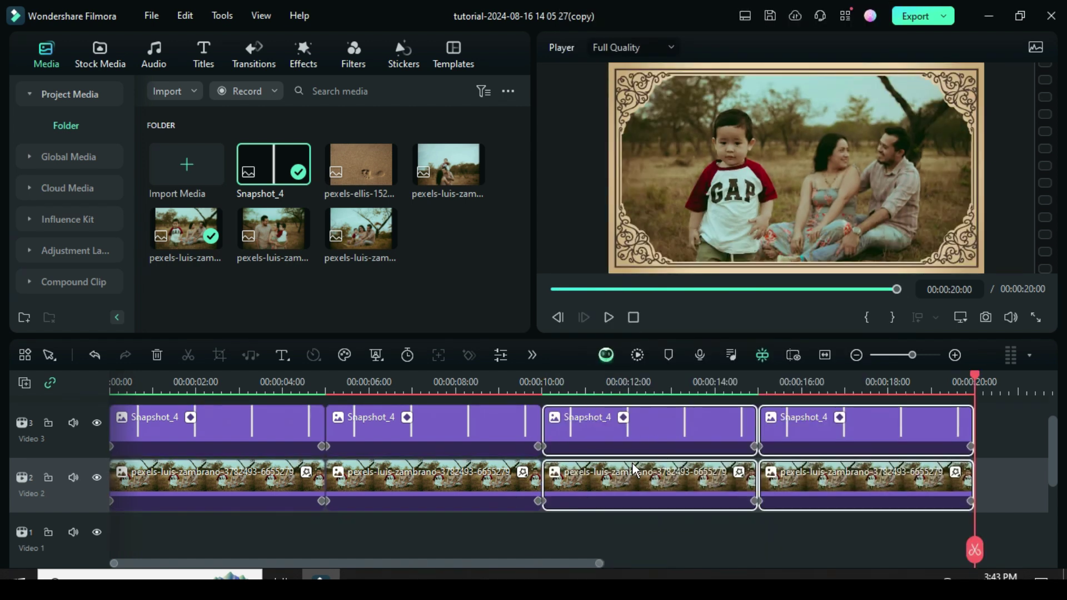
Step: Replace the second, third and fourth Video 2 photos with different family pictures
{"action": "double_click", "coordinate": [435, 482]}
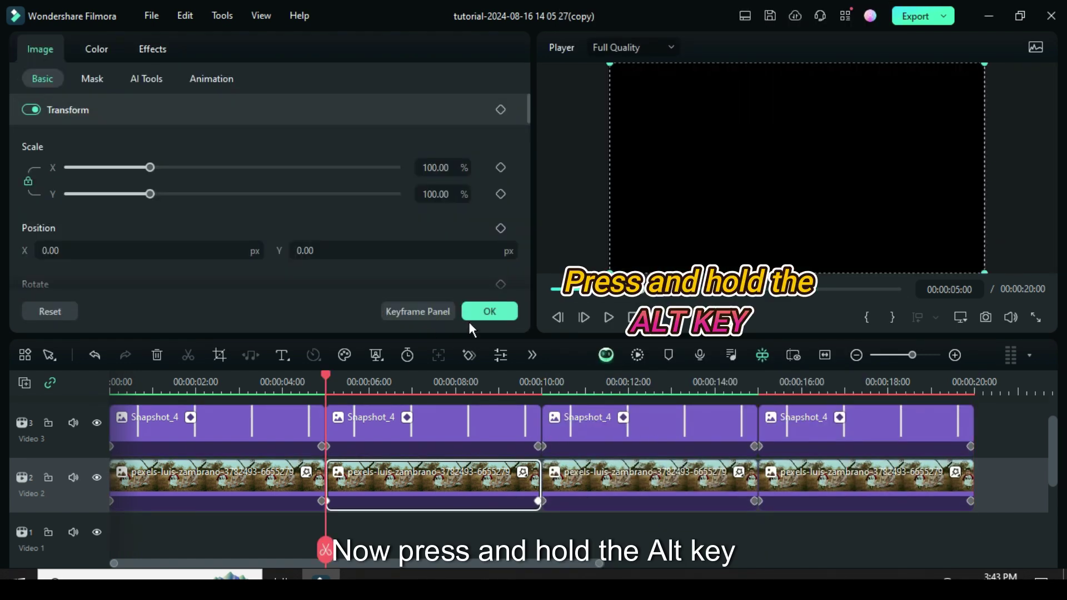
{"action": "left_click", "coordinate": [489, 310]}
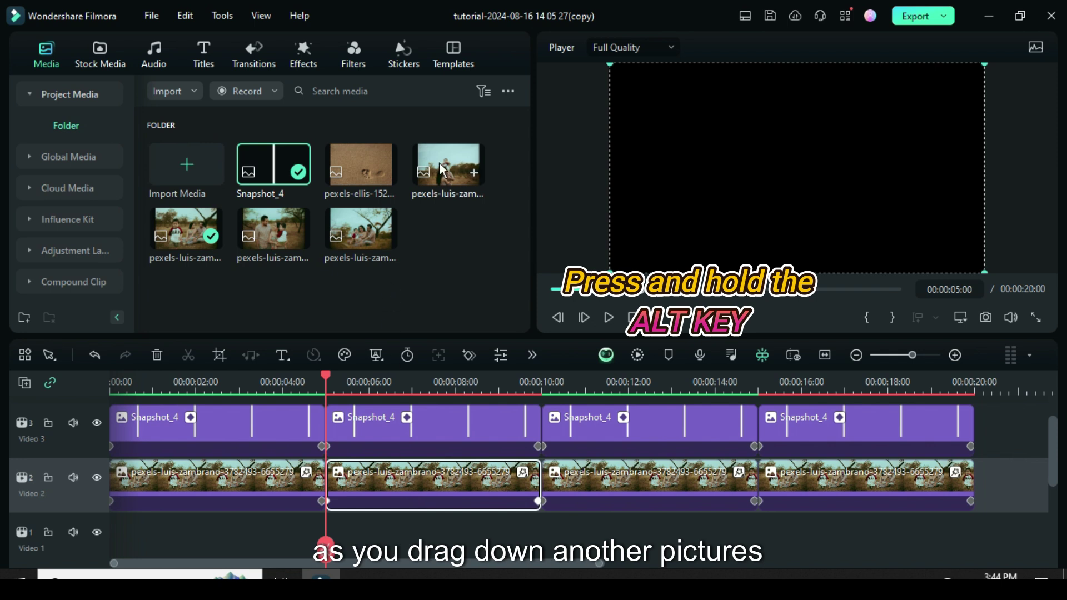
{"action": "left_click_drag", "start_coordinate": [469, 169], "coordinate": [428, 489]}
{"action": "left_click", "coordinate": [607, 479]}
{"action": "double_click", "coordinate": [607, 479]}
{"action": "left_click", "coordinate": [505, 310]}
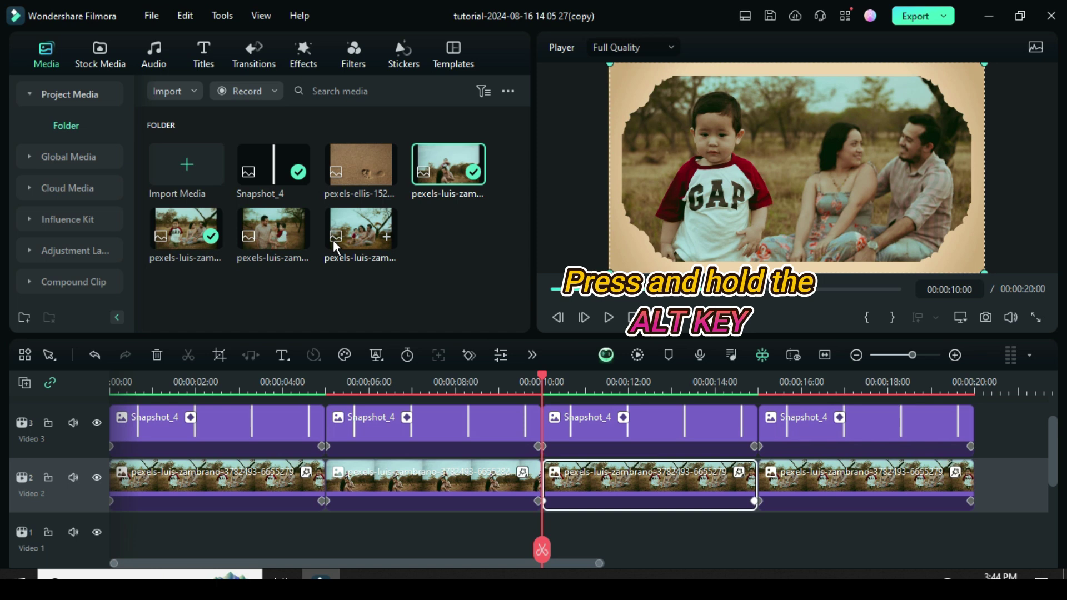
{"action": "left_click_drag", "start_coordinate": [300, 234], "coordinate": [594, 484]}
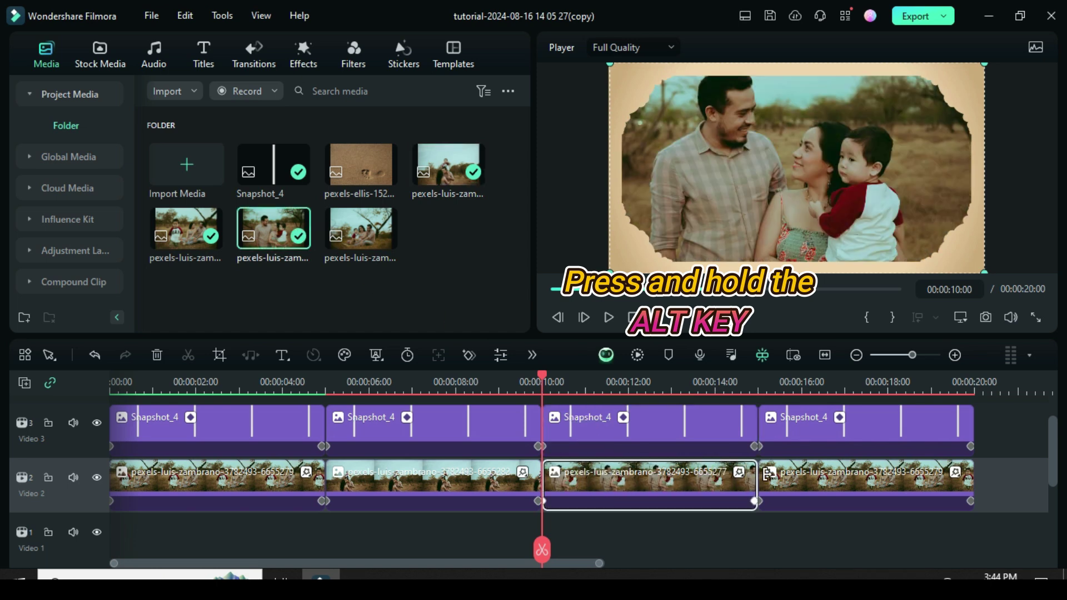
{"action": "double_click", "coordinate": [809, 470]}
{"action": "left_click", "coordinate": [488, 310]}
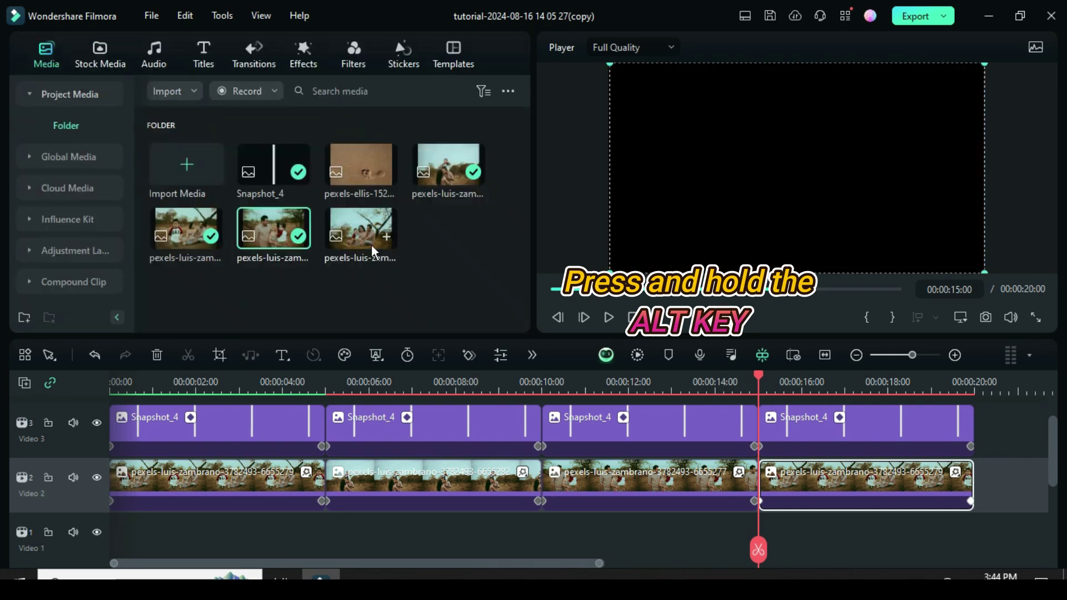
{"action": "left_click_drag", "start_coordinate": [373, 249], "coordinate": [837, 498]}
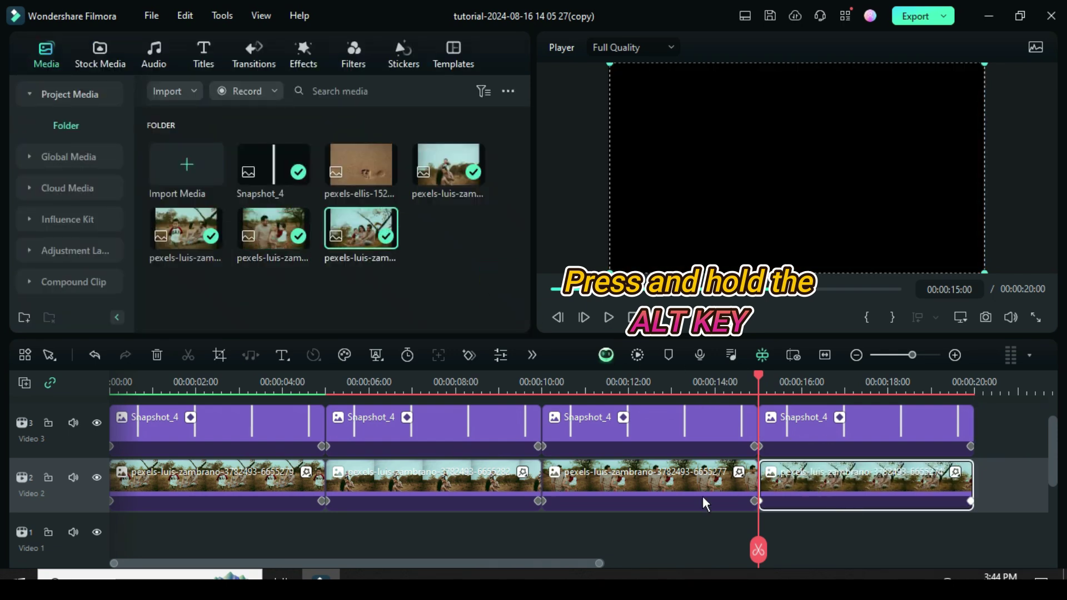
{"action": "scroll", "coordinate": [707, 418], "scroll_direction": "down", "scroll_amount": 3}
{"action": "left_click", "coordinate": [552, 290]}
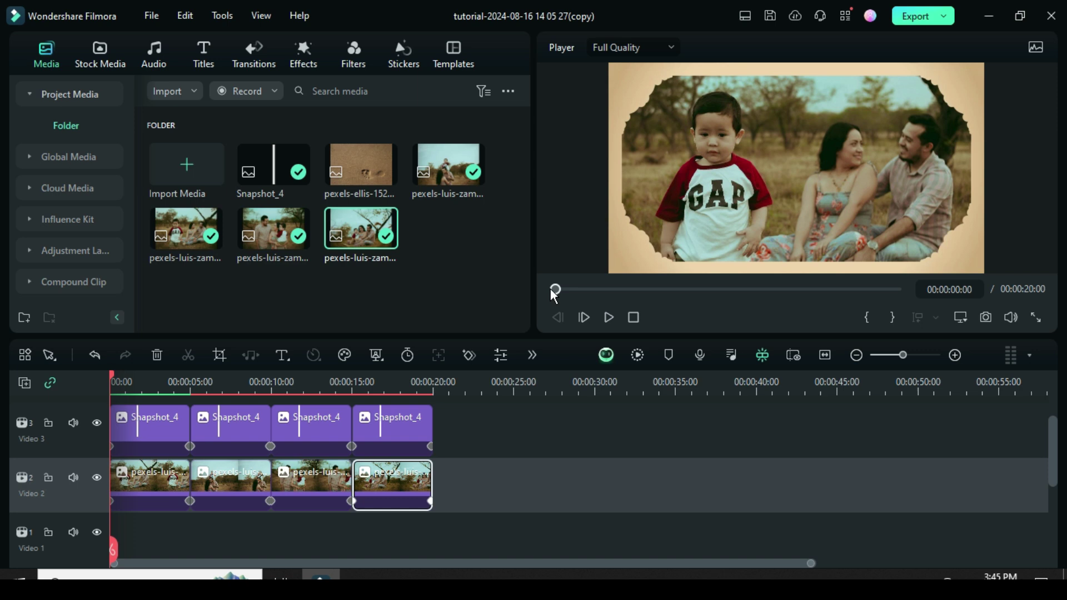
Step: Merge the first two frame-and-photo pairs into Compound Clip 1 and Compound Clip 2
{"action": "scroll", "coordinate": [188, 462], "scroll_direction": "up", "scroll_amount": 2}
{"action": "scroll", "coordinate": [166, 444], "scroll_direction": "up", "scroll_amount": 2}
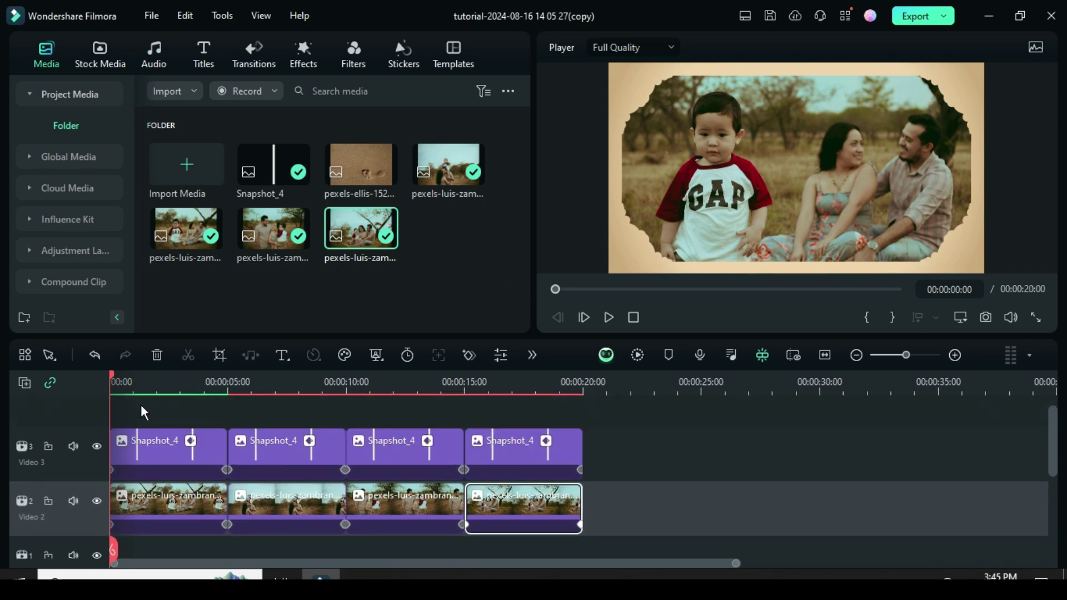
{"action": "left_click_drag", "start_coordinate": [139, 426], "coordinate": [174, 480]}
{"action": "right_click", "coordinate": [174, 480]}
{"action": "left_click", "coordinate": [226, 351]}
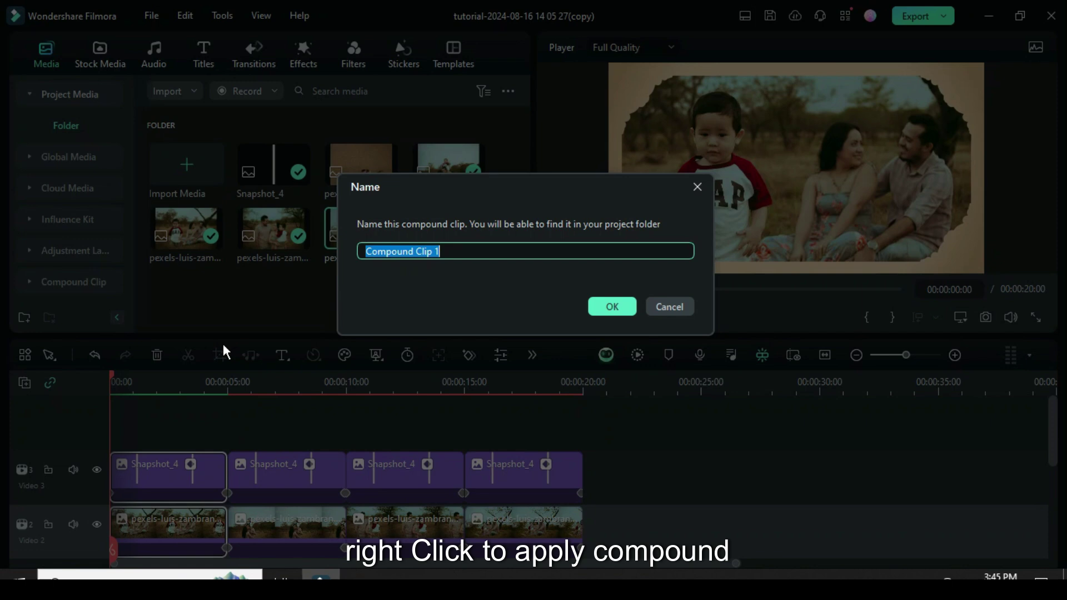
{"action": "left_click", "coordinate": [601, 305]}
{"action": "scroll", "coordinate": [291, 433], "scroll_direction": "down", "scroll_amount": 1}
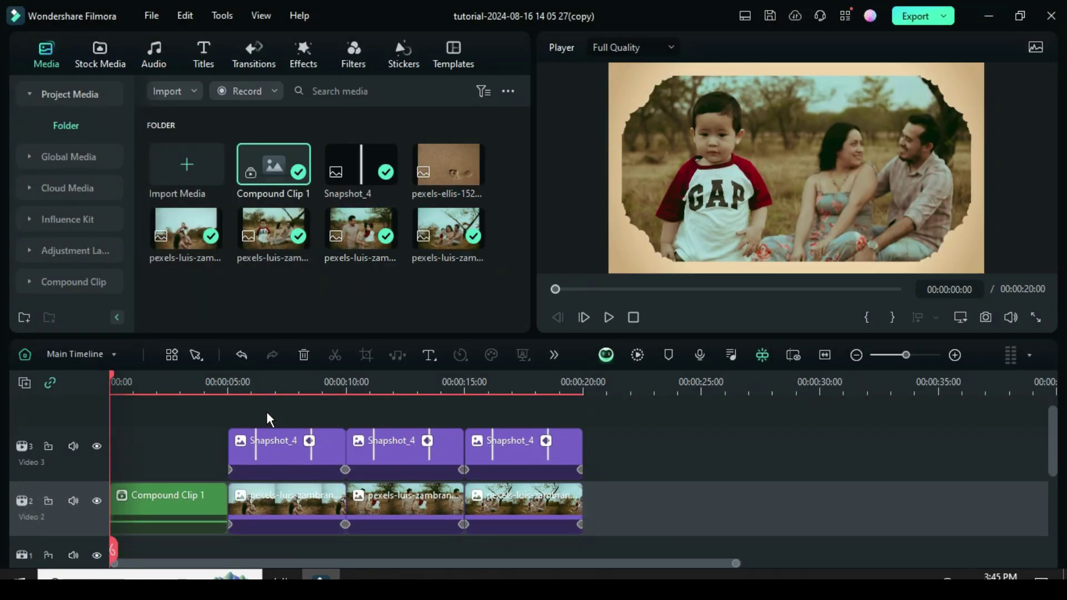
{"action": "left_click_drag", "start_coordinate": [277, 416], "coordinate": [311, 509]}
{"action": "right_click", "coordinate": [295, 455]}
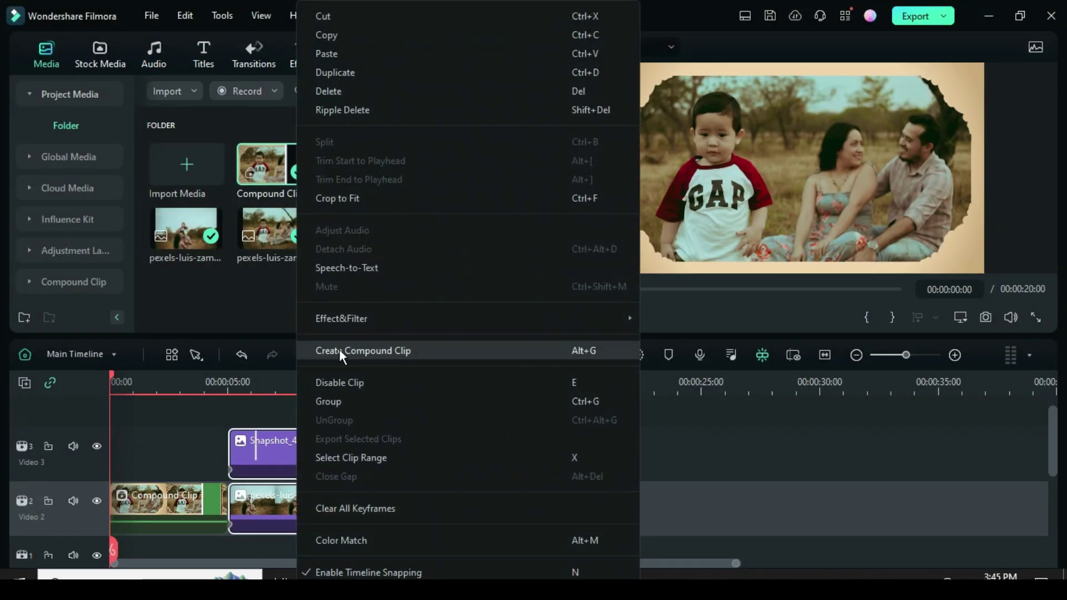
{"action": "left_click", "coordinate": [339, 350]}
Step: Merge the third and fourth pairs into Compound Clips 3 and 4 using Alt+G
{"action": "left_click_drag", "start_coordinate": [385, 410], "coordinate": [432, 514]}
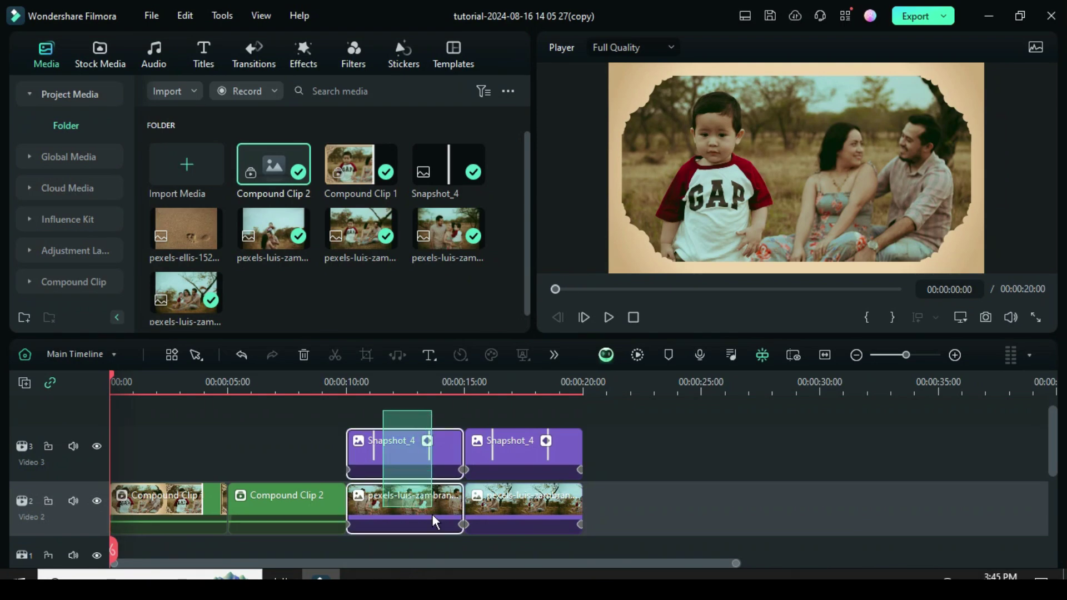
{"action": "key", "text": "alt+g"}
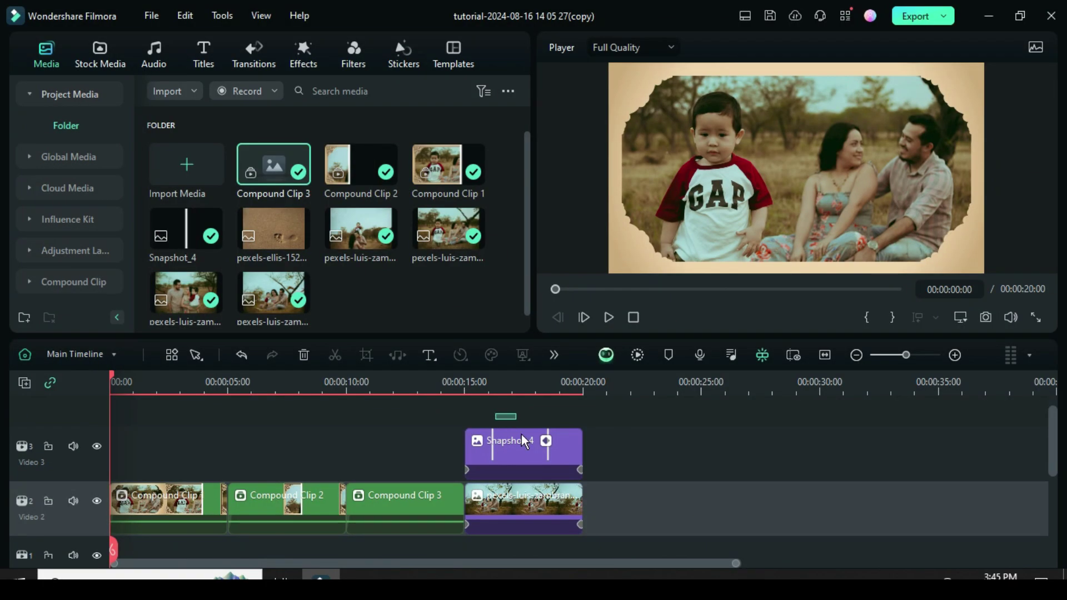
{"action": "left_click", "coordinate": [502, 452], "text": "ctrl"}
{"action": "key", "text": "alt+g"}
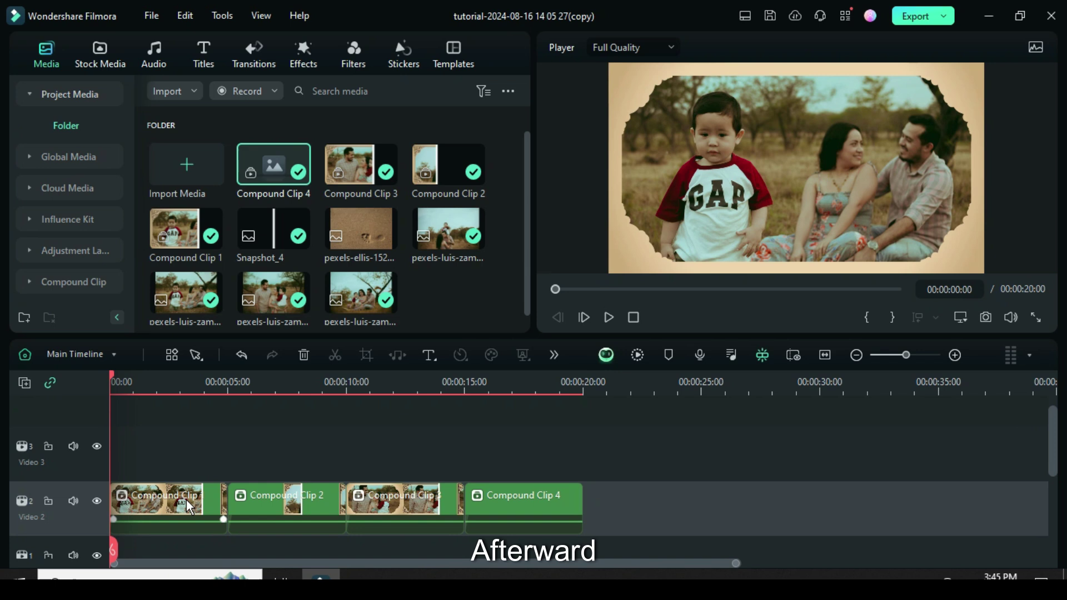
Step: Set the Transform scale of Compound Clips 1 and 2 to 60%
{"action": "left_click", "coordinate": [188, 507]}
{"action": "left_click", "coordinate": [441, 168]}
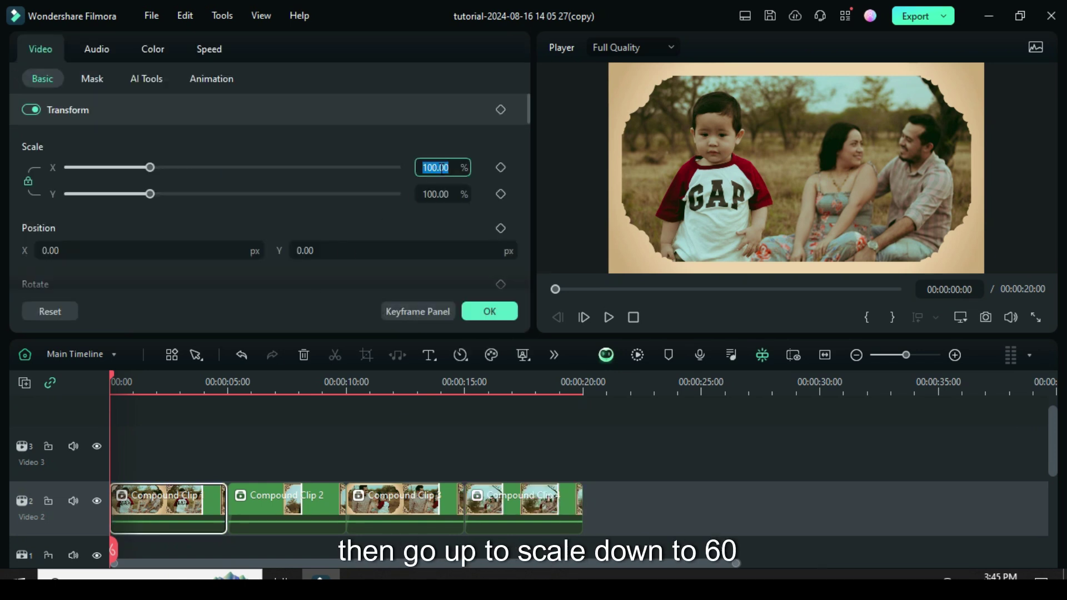
{"action": "type", "text": "60"}
{"action": "key", "text": "Return"}
{"action": "left_click", "coordinate": [284, 503]}
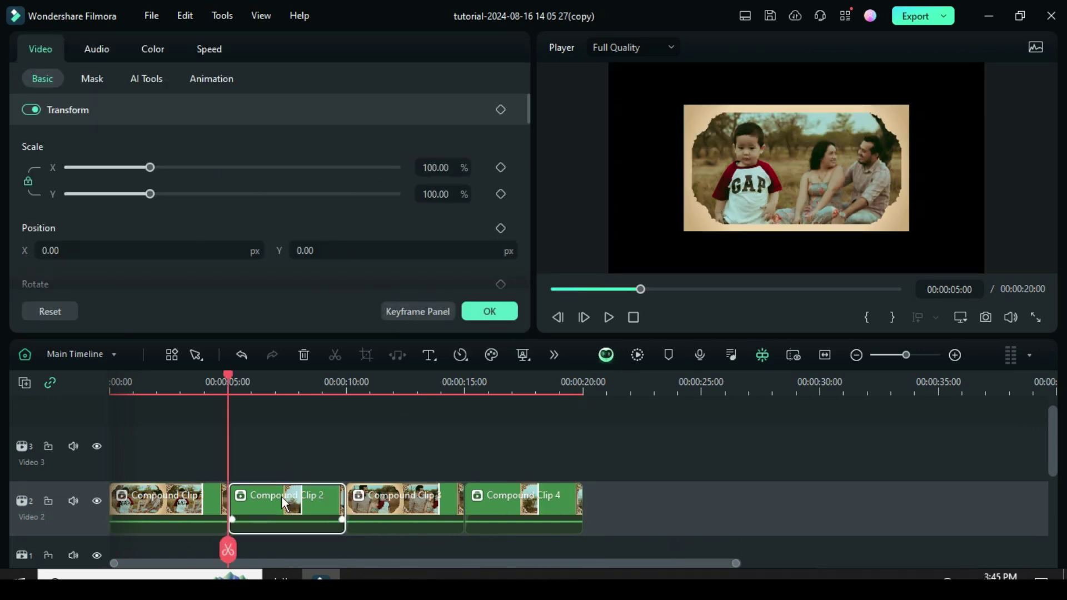
{"action": "left_click", "coordinate": [437, 168]}
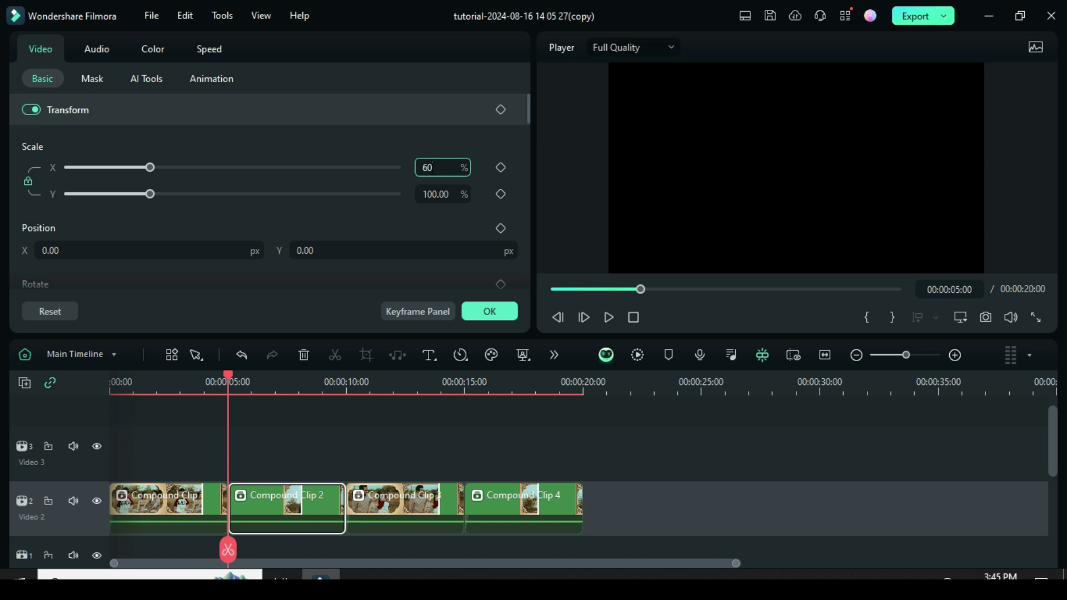
Step: Set Compound Clips 3 and 4 to 60% scale and close the properties panel
{"action": "left_click", "coordinate": [388, 509]}
{"action": "left_click", "coordinate": [442, 168]}
{"action": "type", "text": "60"}
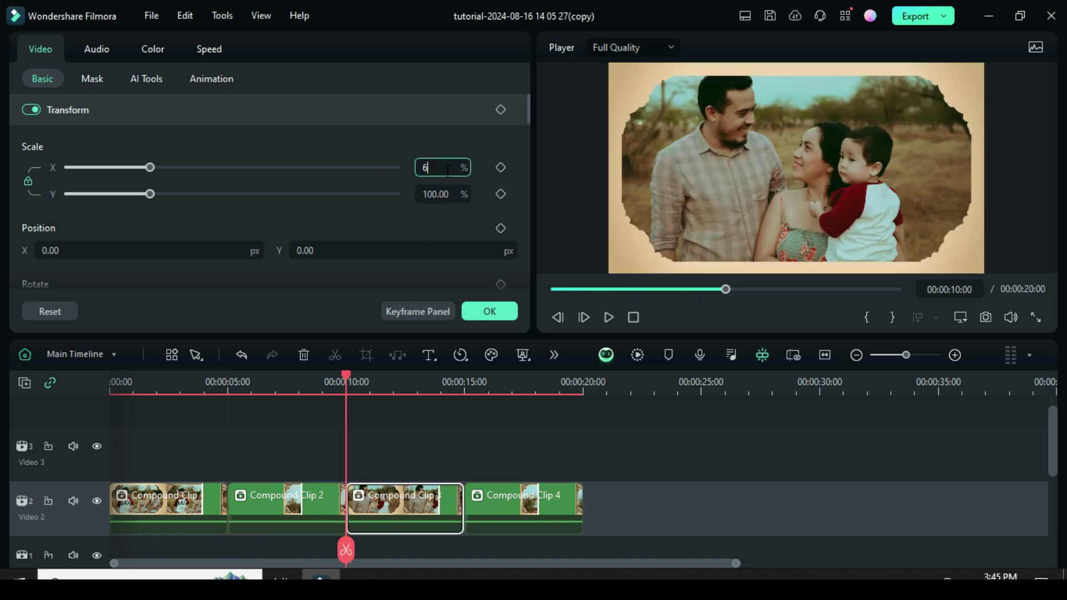
{"action": "key", "text": "Return"}
{"action": "left_click", "coordinate": [508, 505]}
{"action": "left_click", "coordinate": [436, 168]}
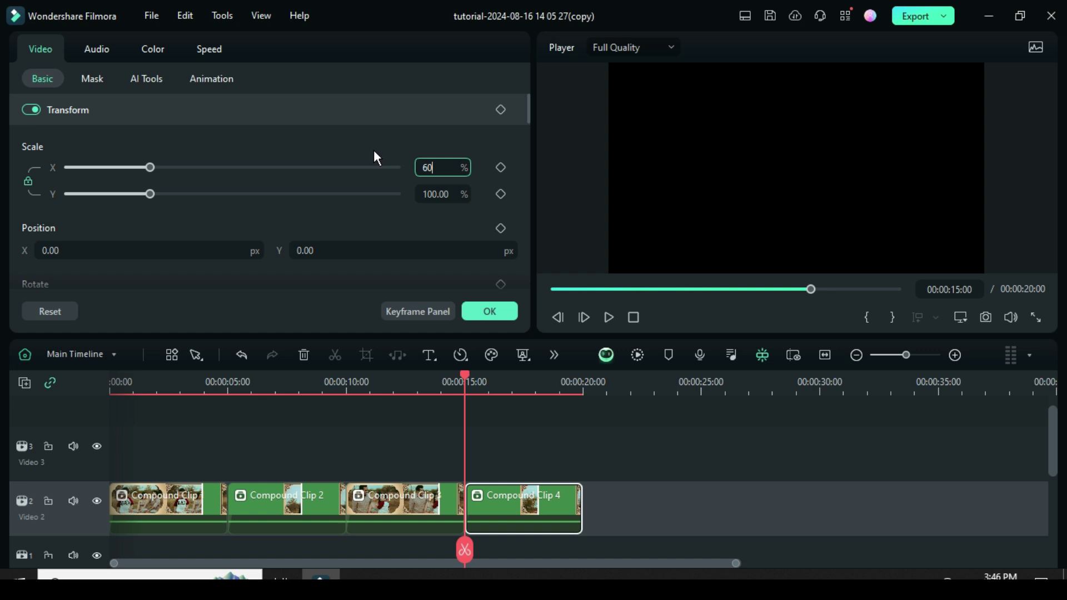
{"action": "key", "text": "Return"}
{"action": "left_click", "coordinate": [482, 312]}
Step: Turn on Drop Shadow for Compound Clips 1, 2, 3 and 4
{"action": "left_click", "coordinate": [173, 508]}
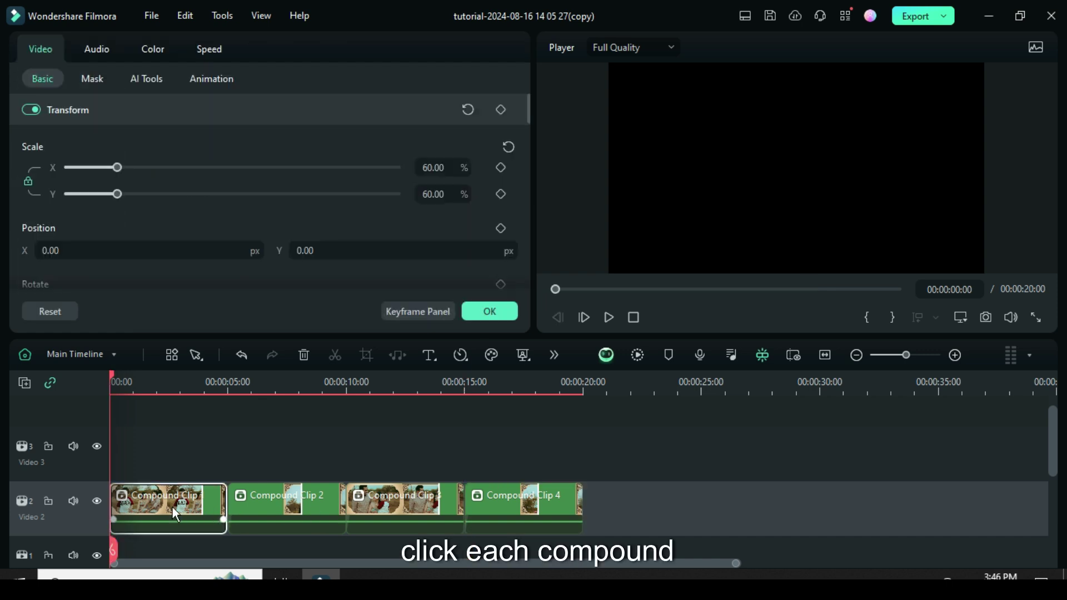
{"action": "scroll", "coordinate": [526, 117], "scroll_direction": "down", "scroll_amount": 2}
{"action": "left_click_drag", "start_coordinate": [527, 112], "coordinate": [534, 223]}
{"action": "left_click", "coordinate": [33, 149]}
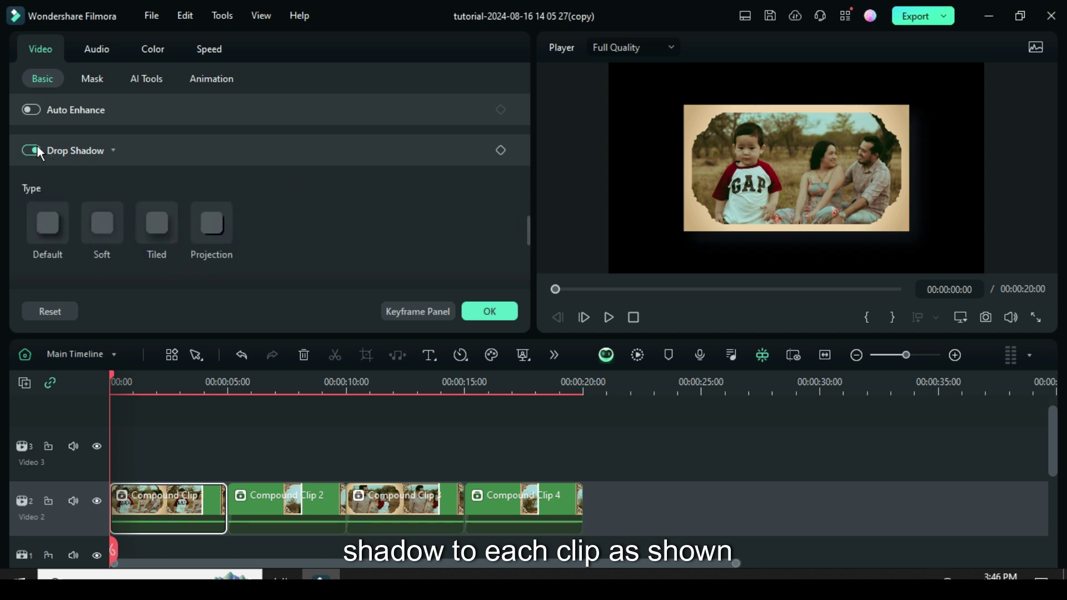
{"action": "left_click", "coordinate": [261, 501]}
{"action": "left_click", "coordinate": [39, 150]}
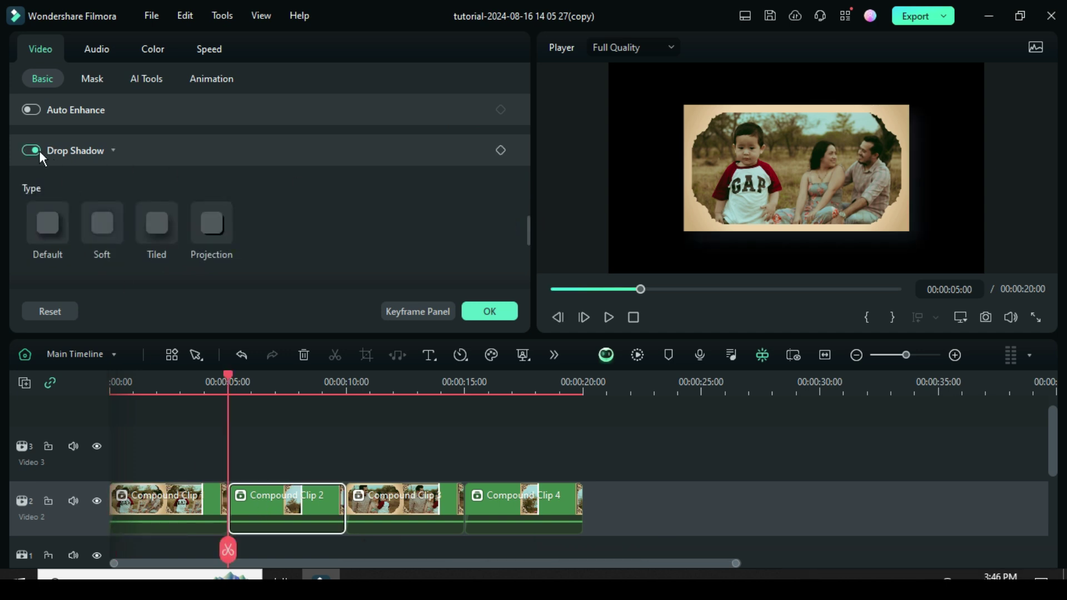
{"action": "left_click", "coordinate": [377, 501]}
{"action": "left_click", "coordinate": [37, 149]}
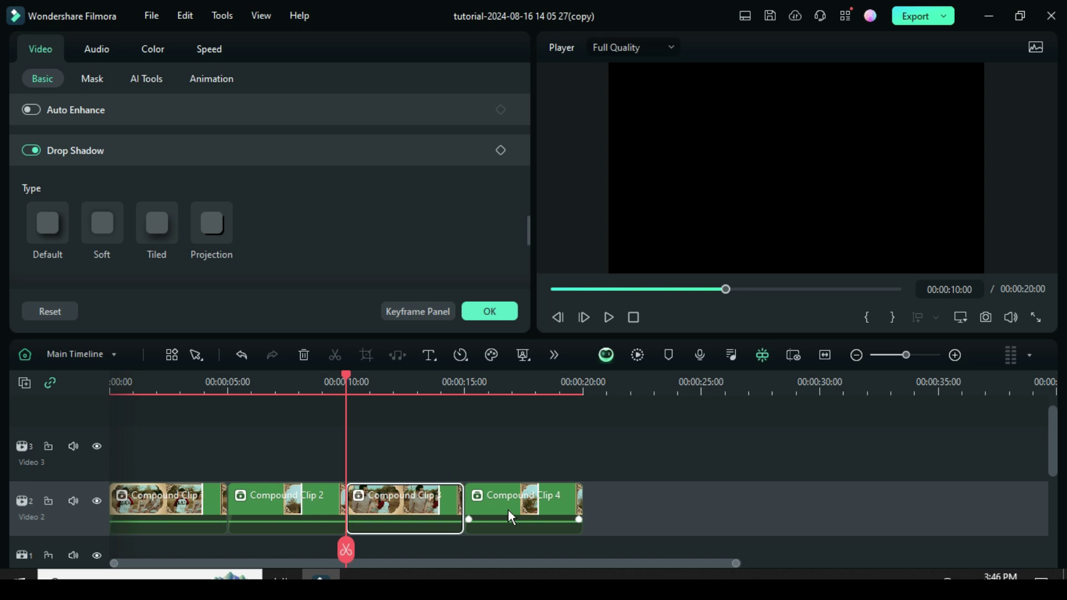
{"action": "left_click", "coordinate": [508, 509]}
{"action": "left_click", "coordinate": [34, 149]}
Step: Rotate Compound Clip 2 by 5° and Compound Clip 3 by -5°
{"action": "left_click", "coordinate": [282, 506]}
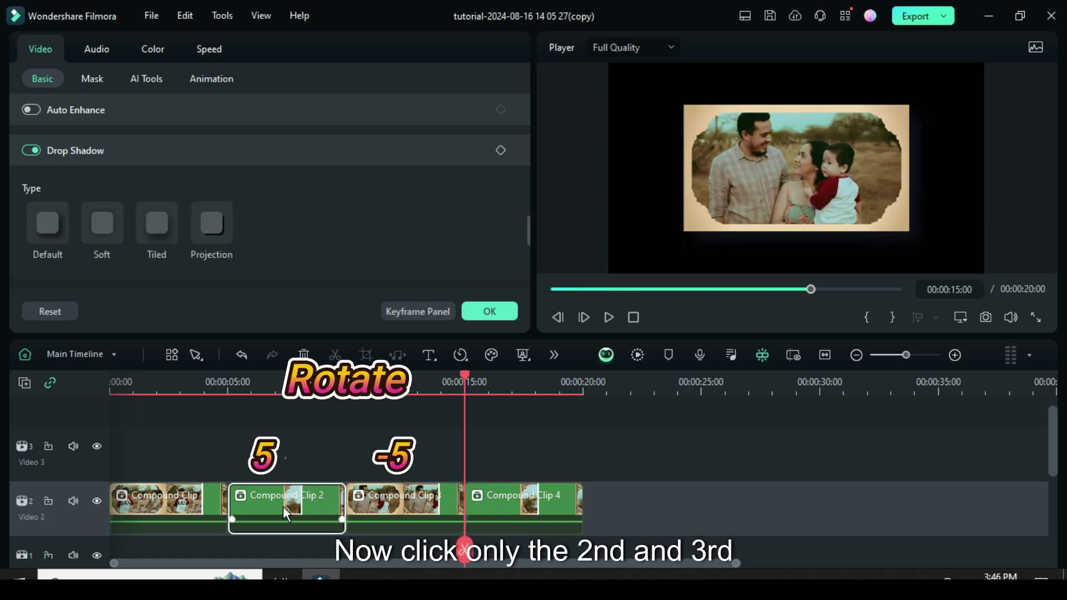
{"action": "left_click_drag", "start_coordinate": [523, 230], "coordinate": [525, 123]}
{"action": "left_click", "coordinate": [71, 206]}
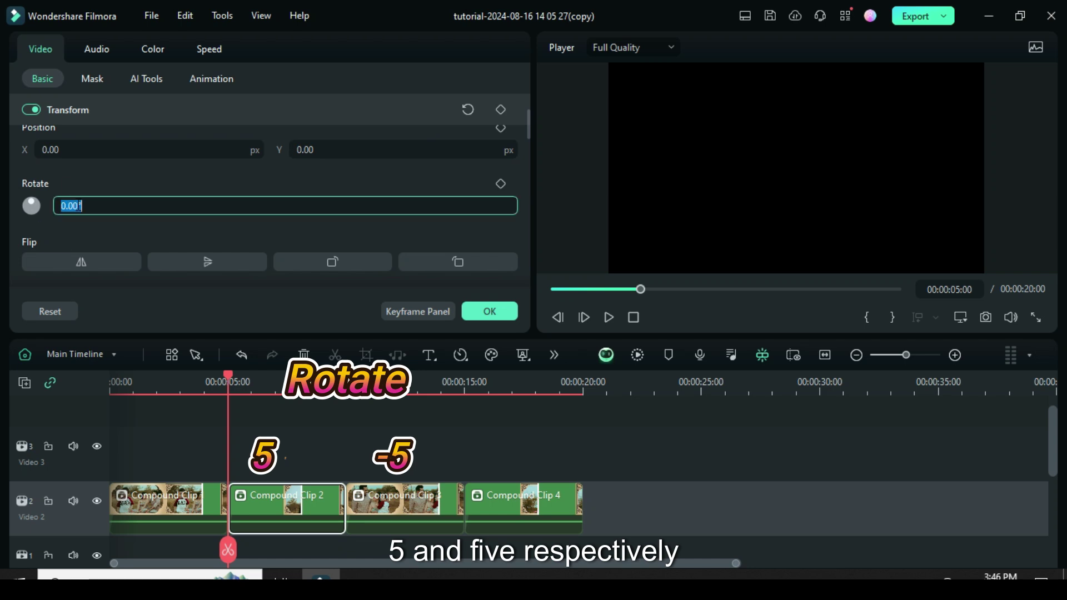
{"action": "type", "text": "5"}
{"action": "key", "text": "Return"}
{"action": "left_click", "coordinate": [376, 505]}
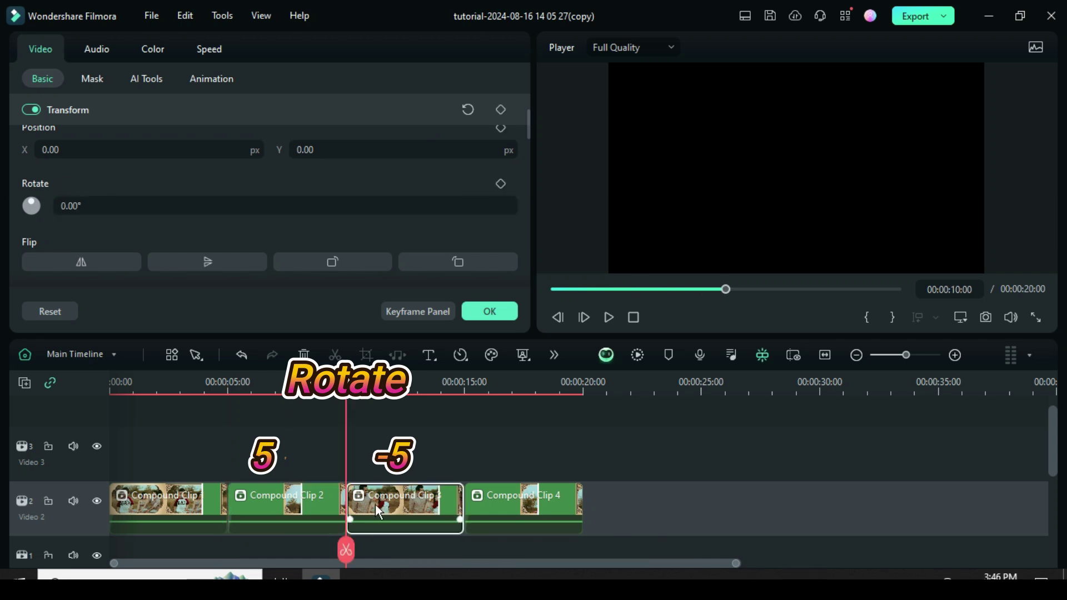
{"action": "left_click", "coordinate": [85, 204]}
{"action": "type", "text": "-5"}
{"action": "key", "text": "Return"}
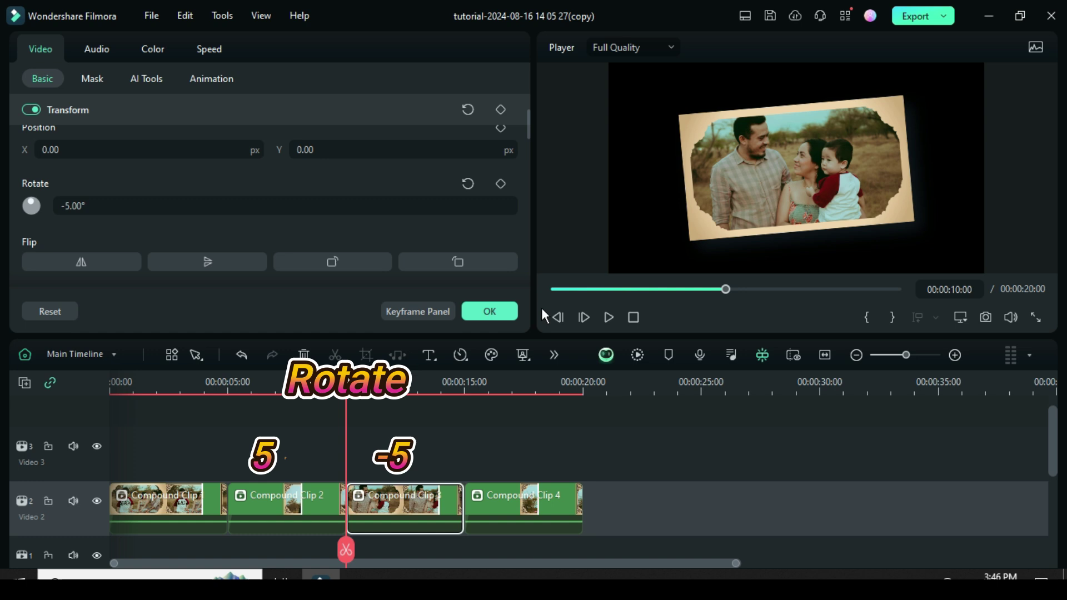
{"action": "left_click", "coordinate": [552, 285]}
Step: Place Ripple transitions at the three junctions between the compound clips
{"action": "left_click", "coordinate": [489, 311]}
{"action": "scroll", "coordinate": [330, 453], "scroll_direction": "down", "scroll_amount": 1}
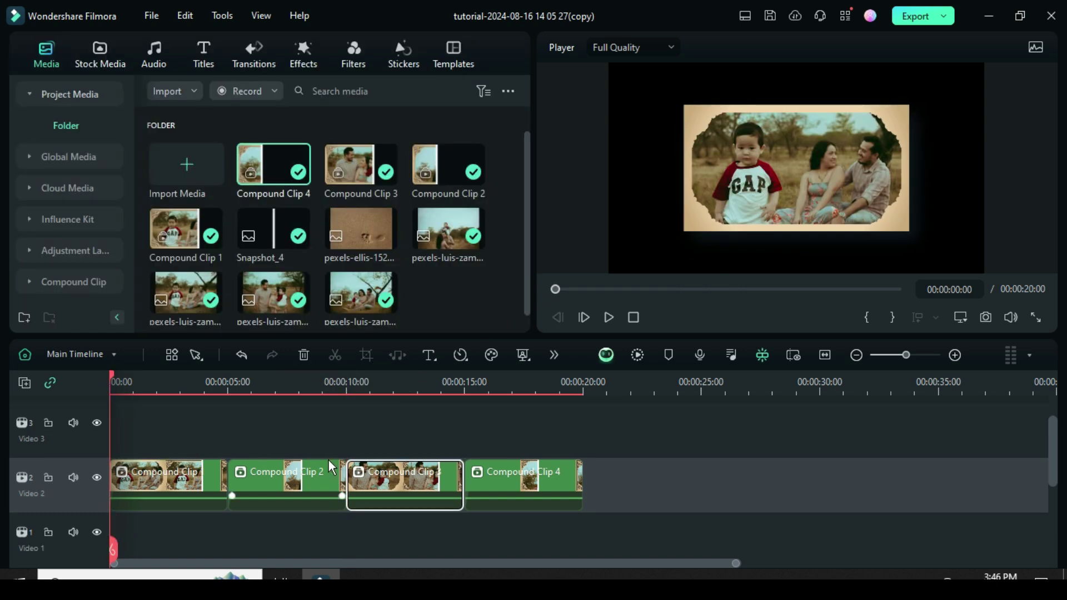
{"action": "left_click", "coordinate": [248, 57]}
{"action": "left_click_drag", "start_coordinate": [186, 135], "coordinate": [222, 478]}
{"action": "left_click_drag", "start_coordinate": [186, 135], "coordinate": [346, 488]}
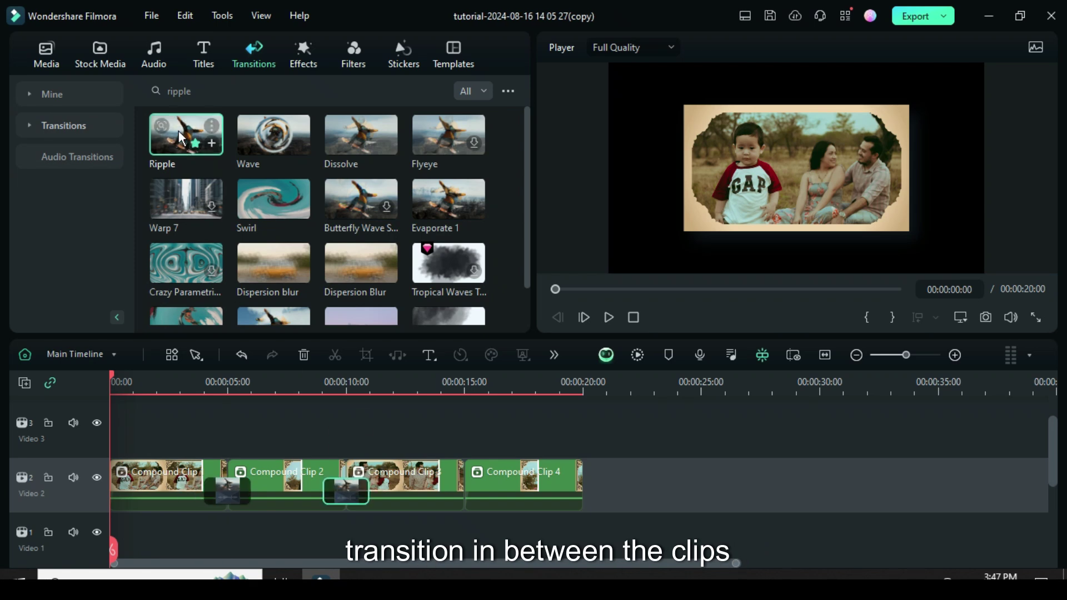
{"action": "left_click_drag", "start_coordinate": [186, 135], "coordinate": [465, 488]}
Step: Shorten the first Ripple transition's duration to 00:00:00:10
{"action": "double_click", "coordinate": [228, 485]}
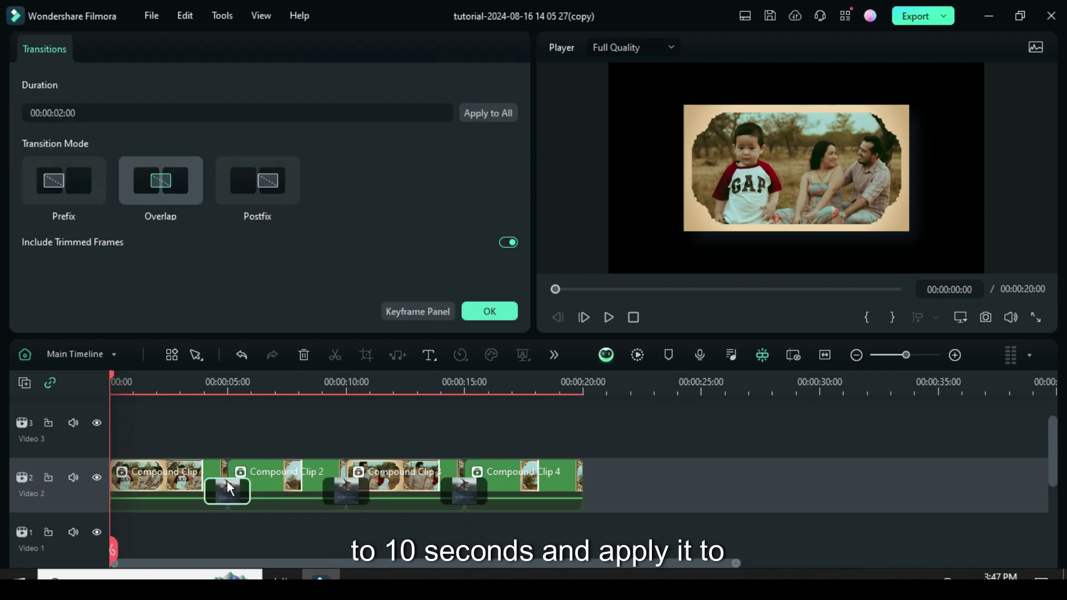
{"action": "triple_click", "coordinate": [74, 113]}
{"action": "left_click_drag", "start_coordinate": [60, 112], "coordinate": [63, 113]}
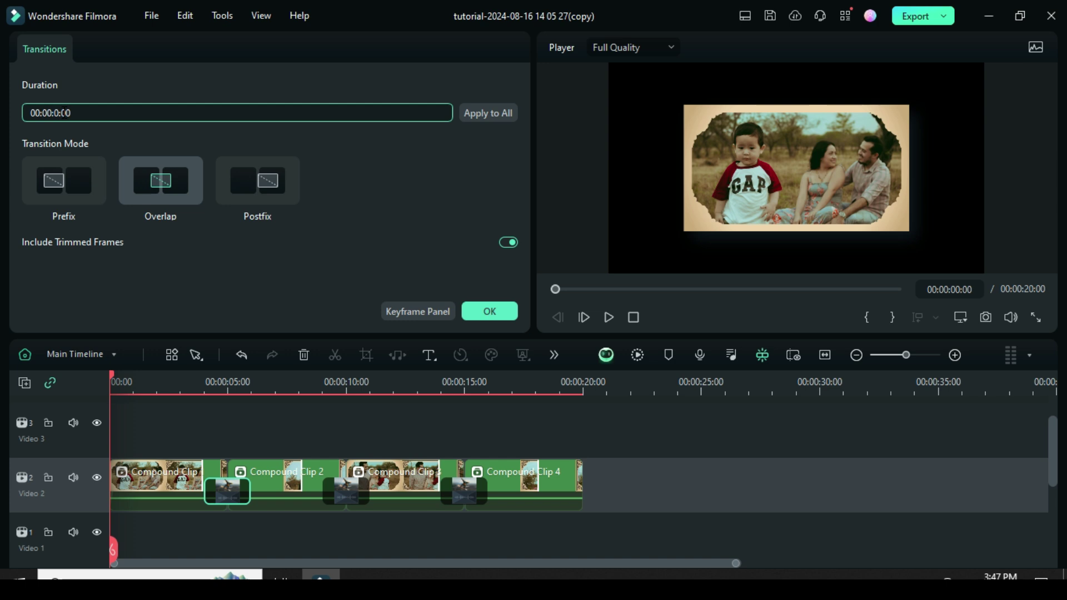
{"action": "type", "text": "1"}
{"action": "key", "text": "Return"}
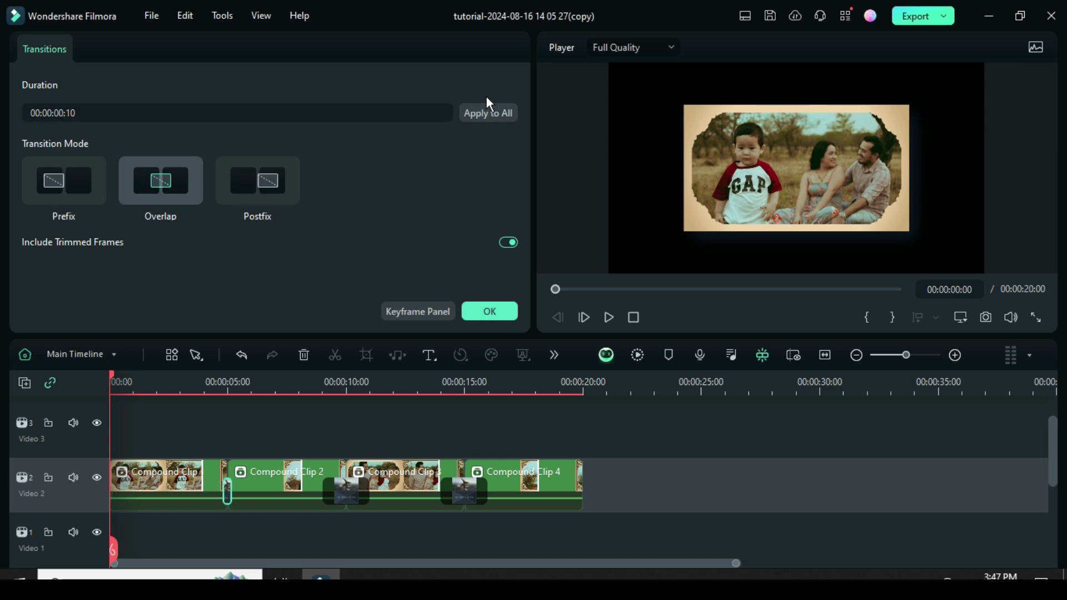
Step: Show the project media, render the preview, and play the 20-second slideshow from the start
{"action": "left_click", "coordinate": [493, 316]}
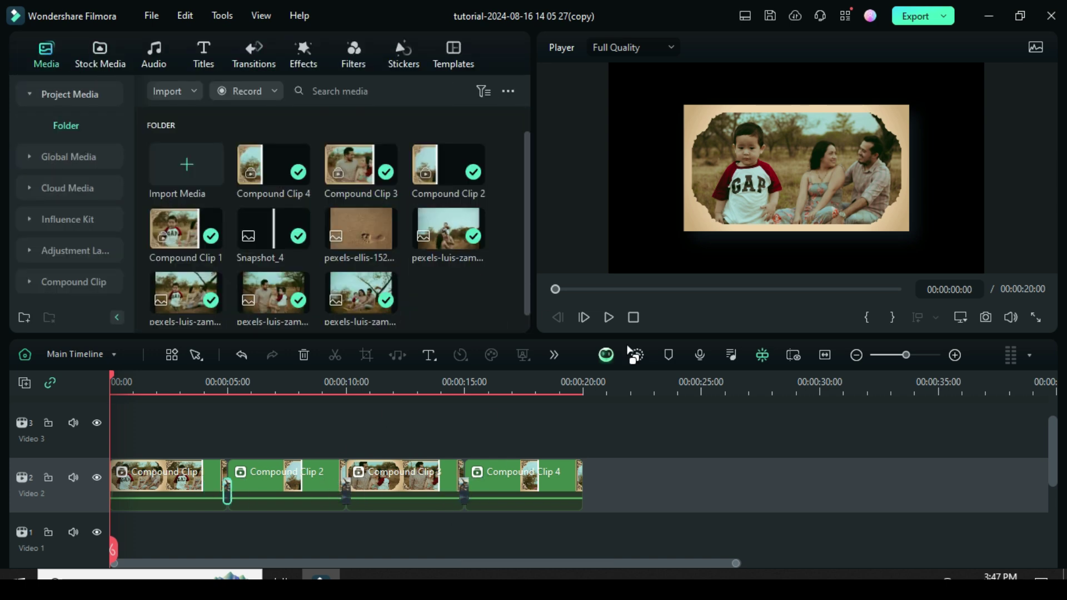
{"action": "left_click", "coordinate": [637, 355]}
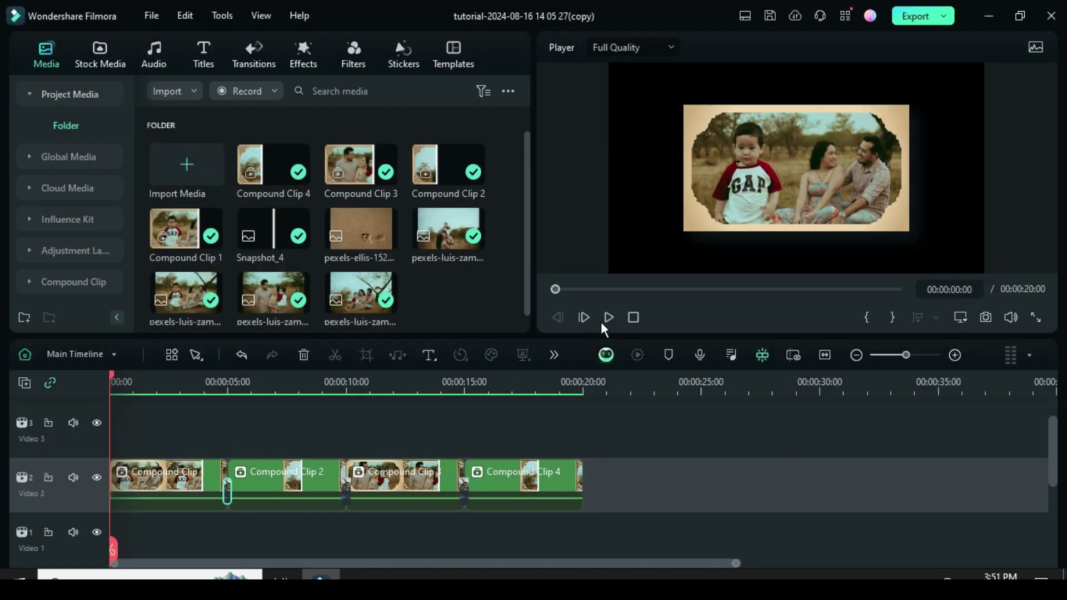
{"action": "left_click", "coordinate": [604, 319]}
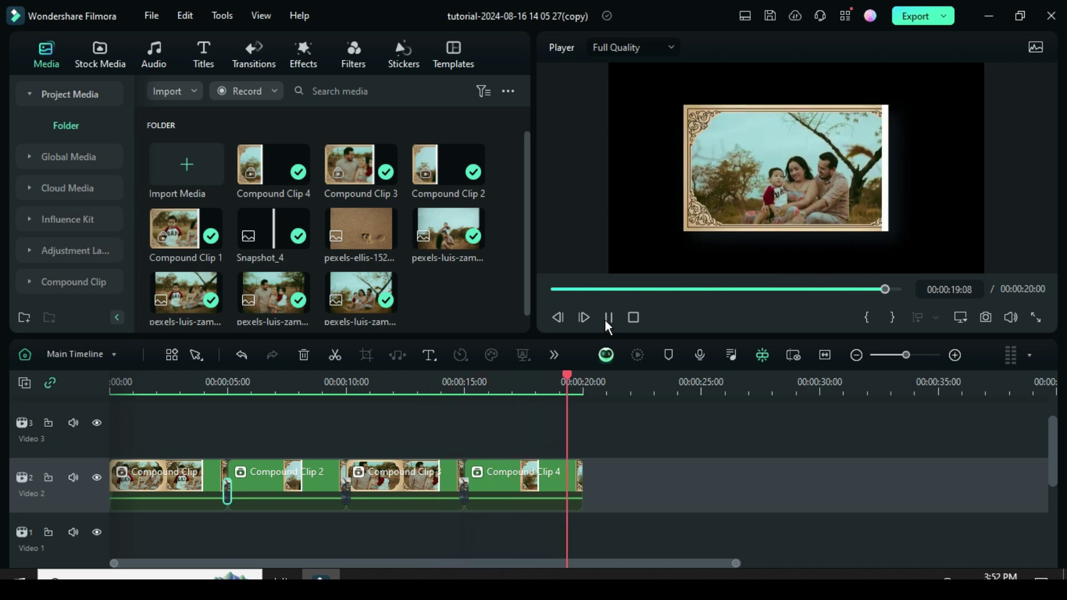
{"action": "left_click", "coordinate": [552, 286]}
Step: Put pexels-ellis-1527828 on Video 1, apply Crop to Fit, and extend it to 20 seconds
{"action": "scroll", "coordinate": [321, 400], "scroll_direction": "down", "scroll_amount": 1}
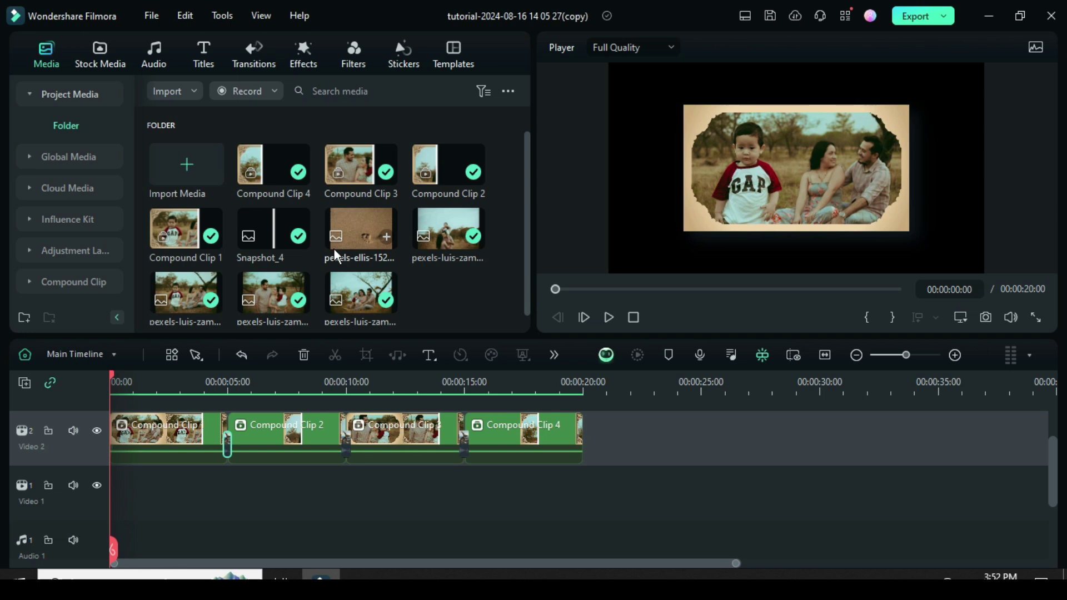
{"action": "left_click_drag", "start_coordinate": [336, 256], "coordinate": [142, 498]}
{"action": "right_click", "coordinate": [146, 495]}
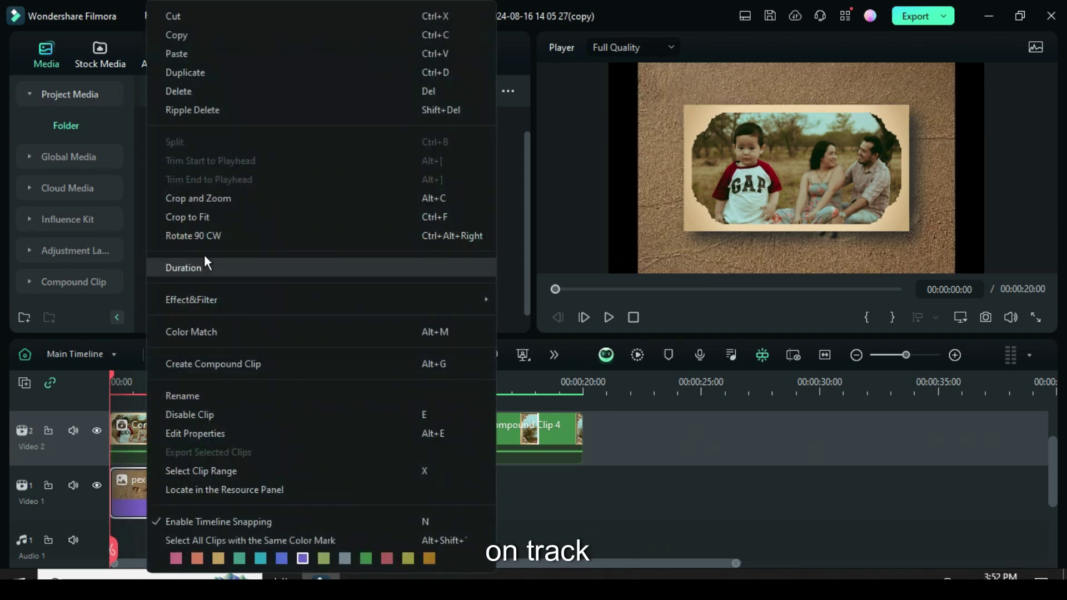
{"action": "left_click", "coordinate": [194, 217]}
{"action": "left_click_drag", "start_coordinate": [224, 493], "coordinate": [579, 482]}
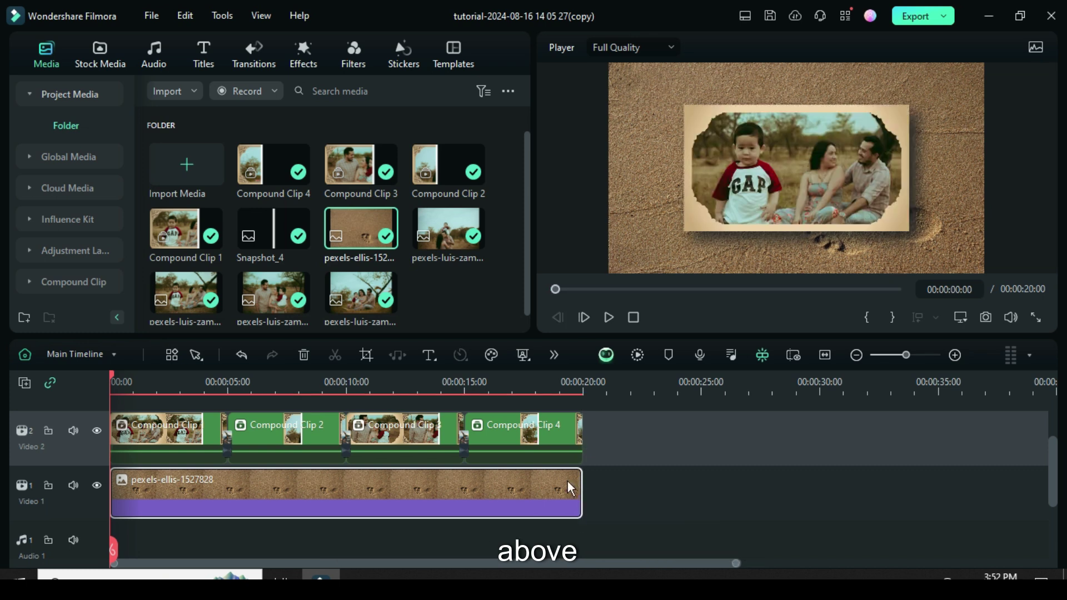
Step: Place NewBlue FX Stylizer's Rolling Waves on Video 3, stretched across all 20 seconds
{"action": "left_click", "coordinate": [302, 55]}
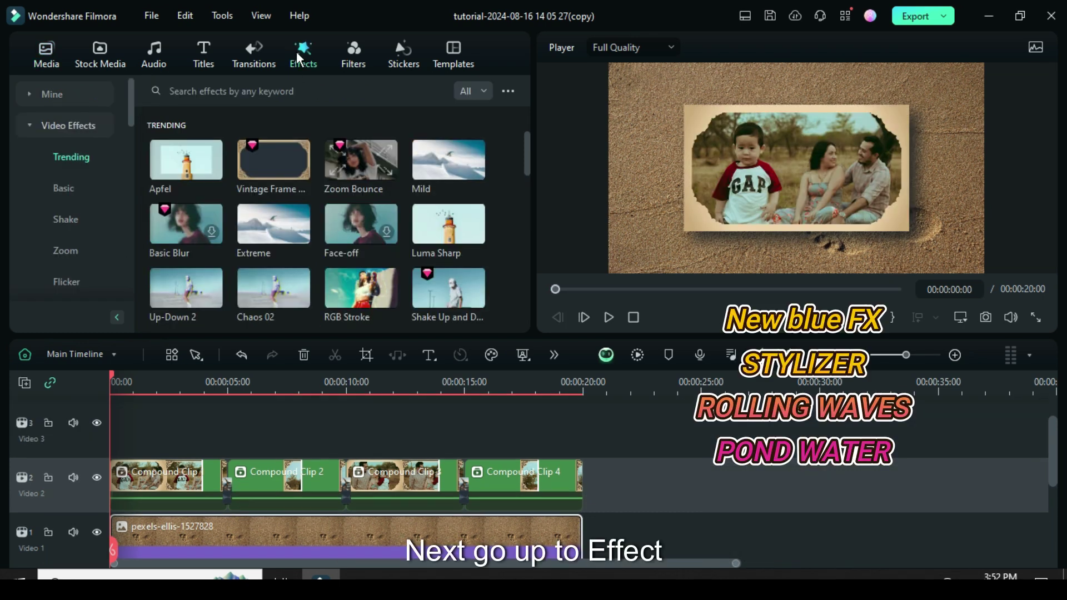
{"action": "scroll", "coordinate": [72, 209], "scroll_direction": "down", "scroll_amount": 8}
{"action": "scroll", "coordinate": [49, 136], "scroll_direction": "up", "scroll_amount": 8}
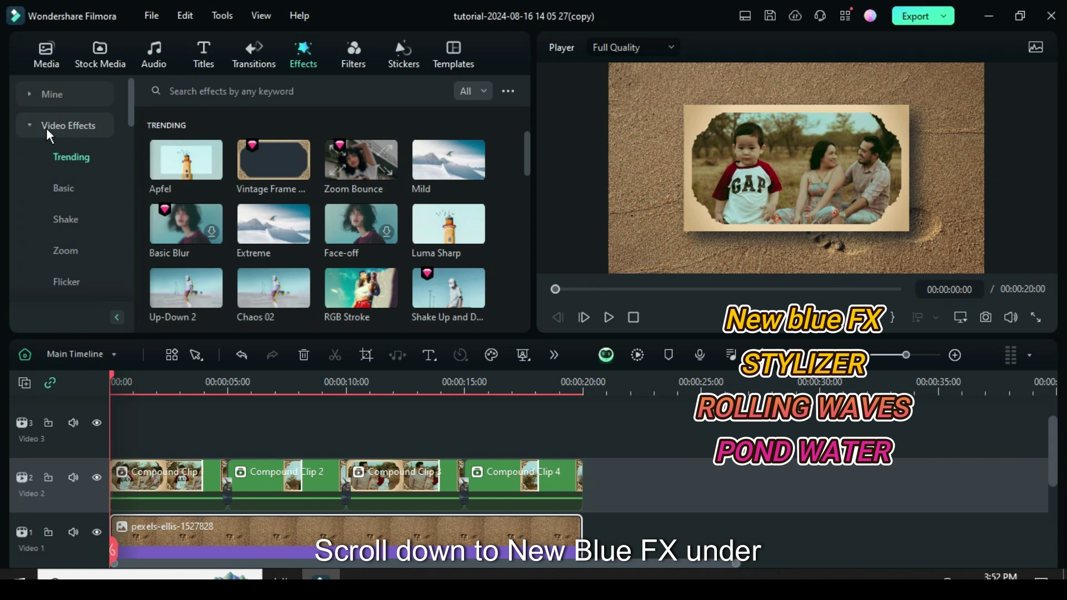
{"action": "left_click", "coordinate": [49, 133]}
{"action": "left_click", "coordinate": [61, 222]}
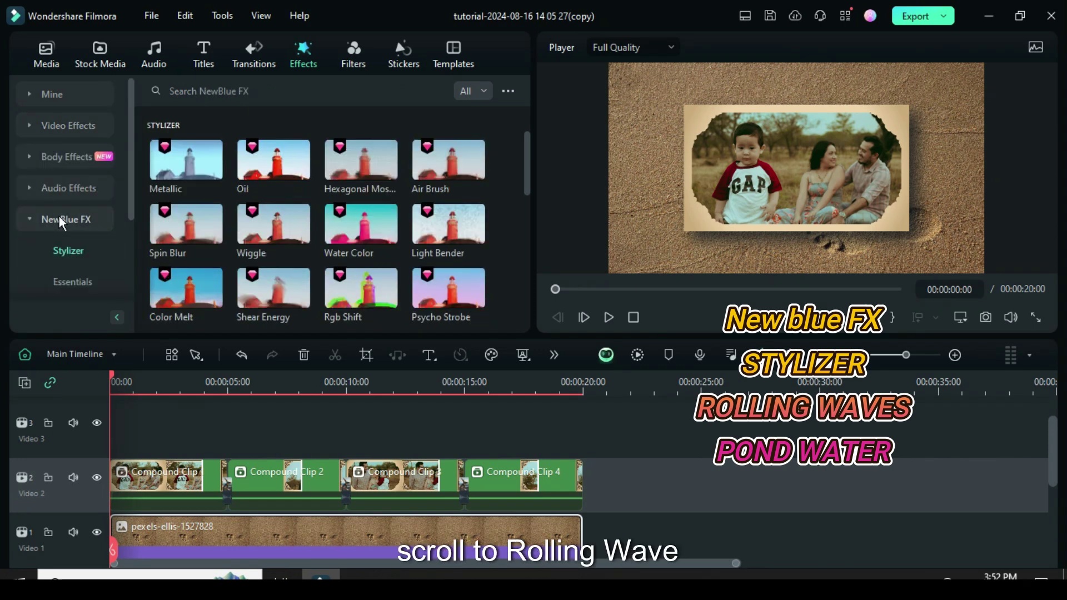
{"action": "scroll", "coordinate": [235, 206], "scroll_direction": "down", "scroll_amount": 3}
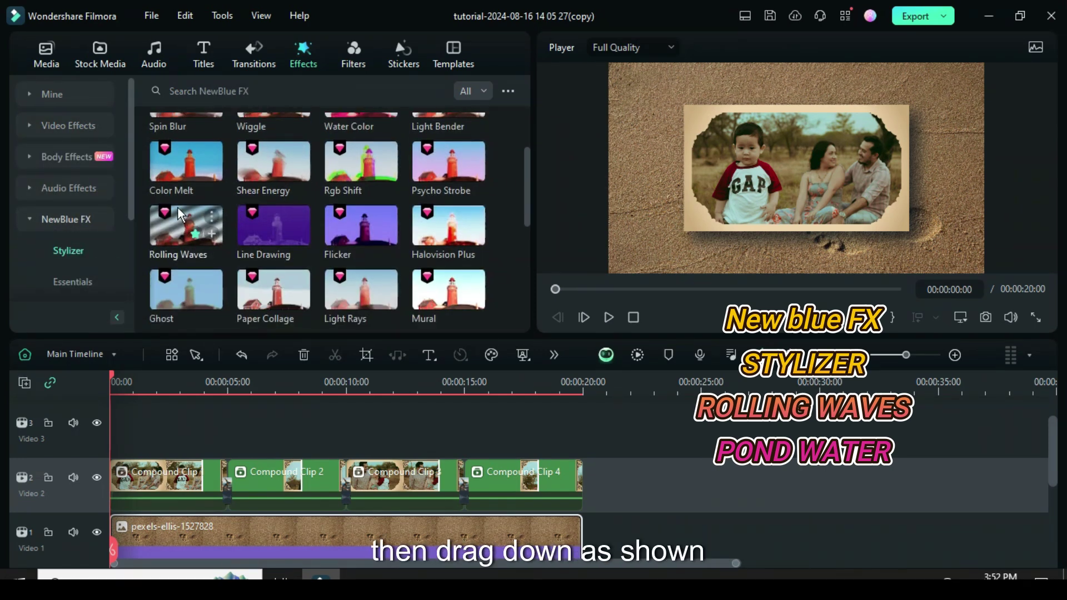
{"action": "left_click_drag", "start_coordinate": [181, 214], "coordinate": [148, 458]}
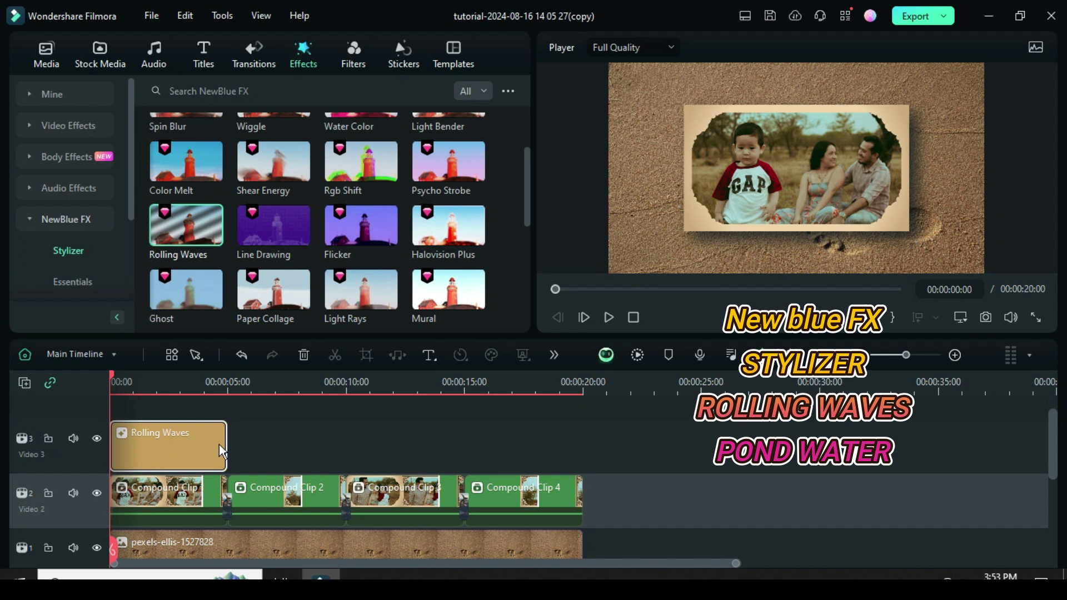
{"action": "left_click_drag", "start_coordinate": [223, 451], "coordinate": [581, 451]}
Step: Apply the Pond Water preset to Rolling Waves and set Amplitude to 15
{"action": "double_click", "coordinate": [313, 445]}
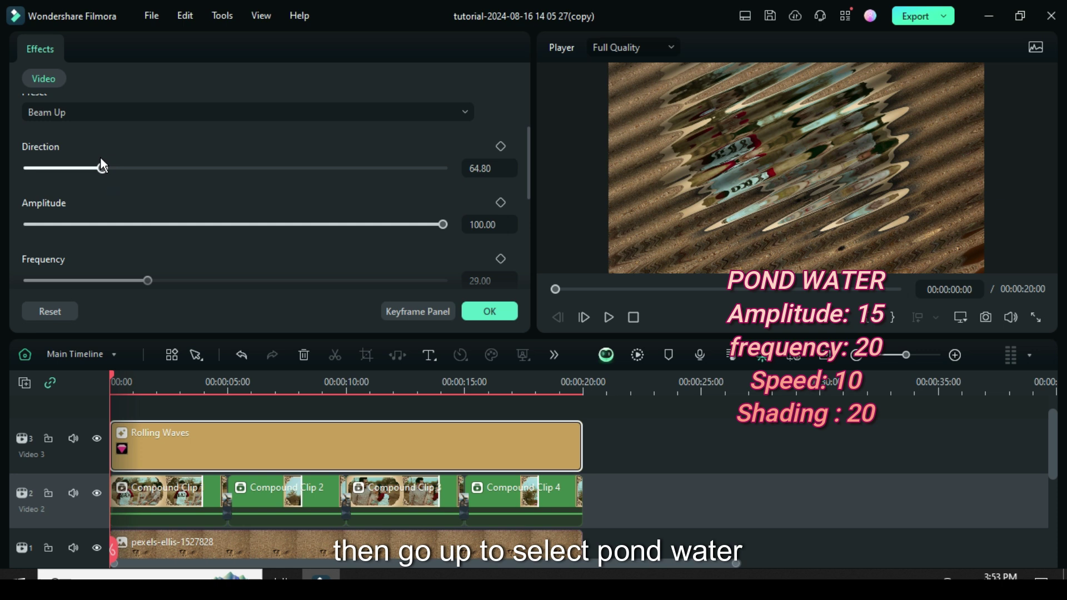
{"action": "scroll", "coordinate": [102, 165], "scroll_direction": "up", "scroll_amount": 2}
{"action": "left_click", "coordinate": [281, 159]}
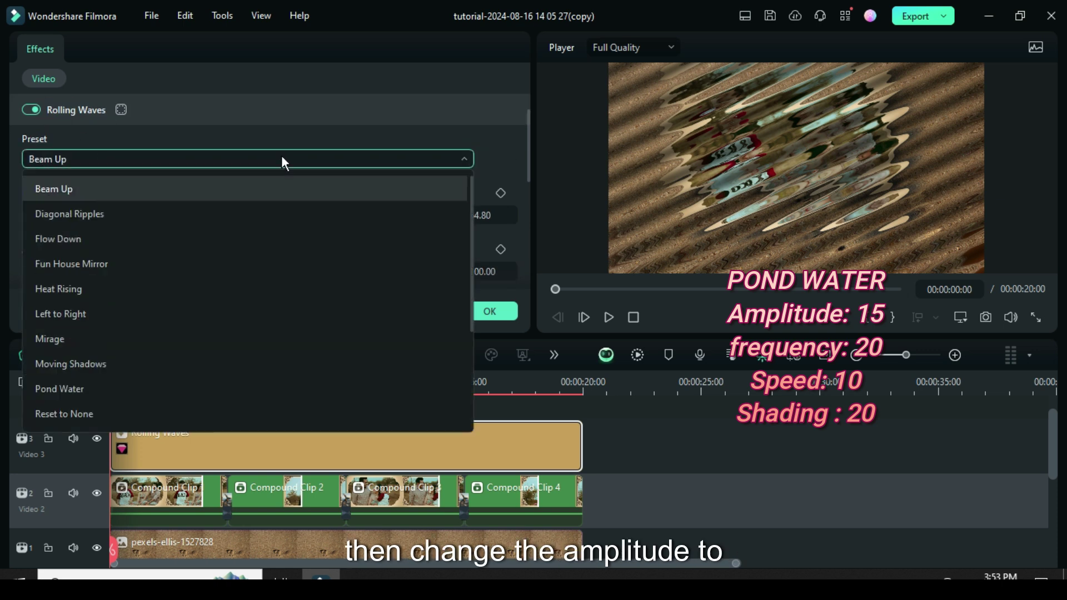
{"action": "left_click", "coordinate": [58, 392]}
{"action": "scroll", "coordinate": [308, 212], "scroll_direction": "down", "scroll_amount": 1}
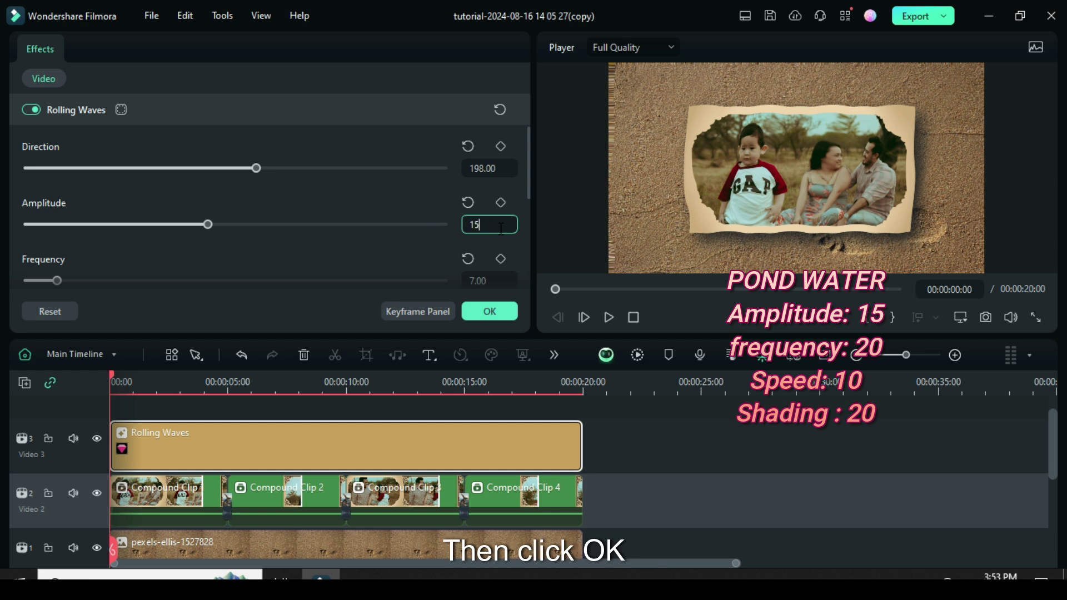
{"action": "key", "text": "Return"}
Step: Set Rolling Waves Frequency to 0, Speed to 10 and Shading to 20, then confirm
{"action": "scroll", "coordinate": [305, 228], "scroll_direction": "down", "scroll_amount": 2}
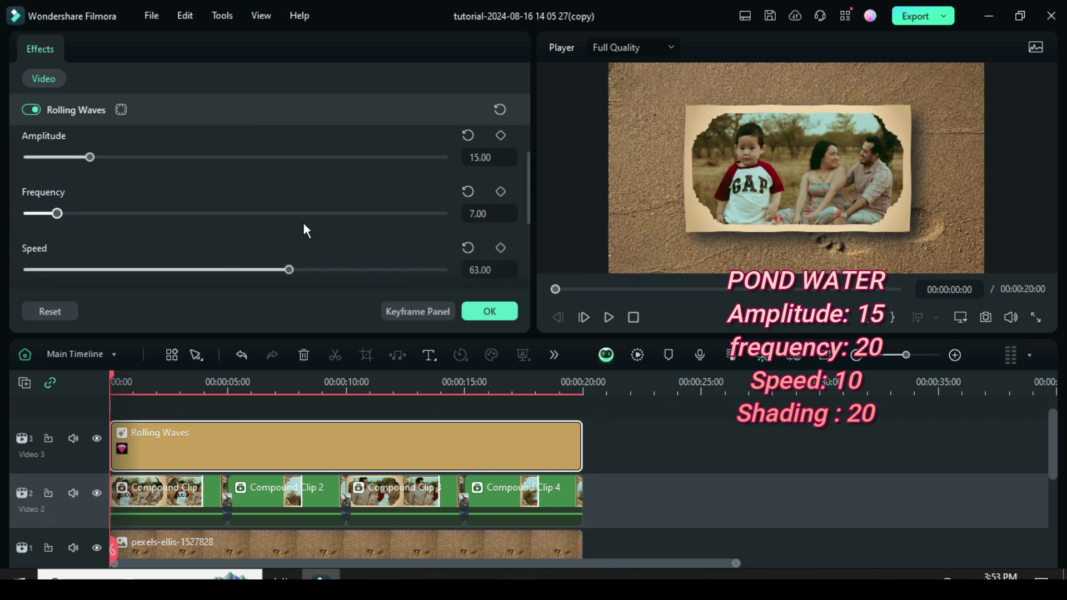
{"action": "type", "text": "0"}
{"action": "key", "text": "Return"}
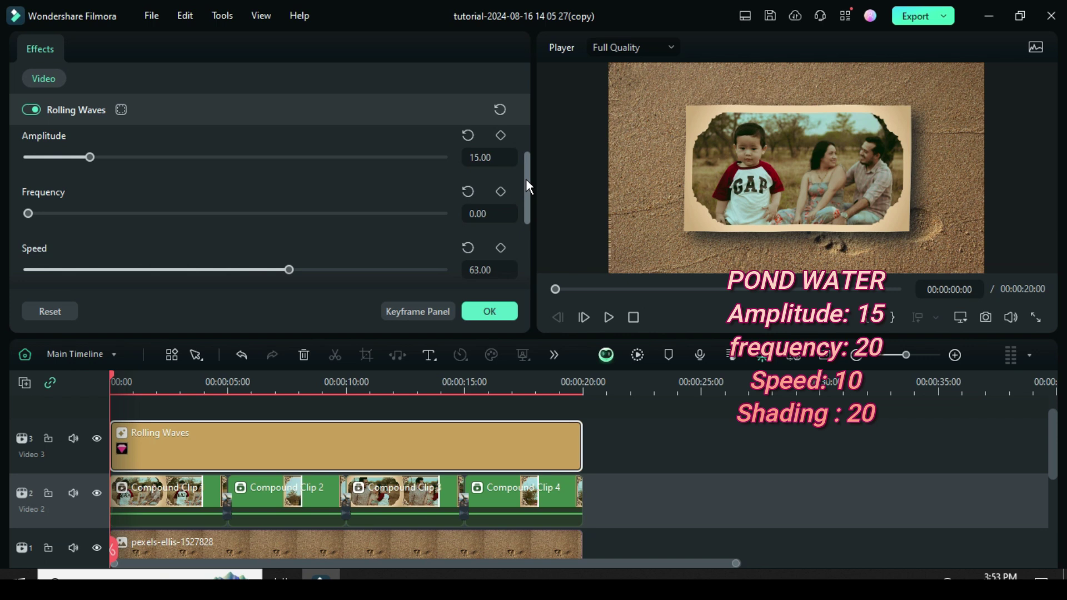
{"action": "left_click_drag", "start_coordinate": [526, 178], "coordinate": [529, 195]}
{"action": "left_click", "coordinate": [490, 227]}
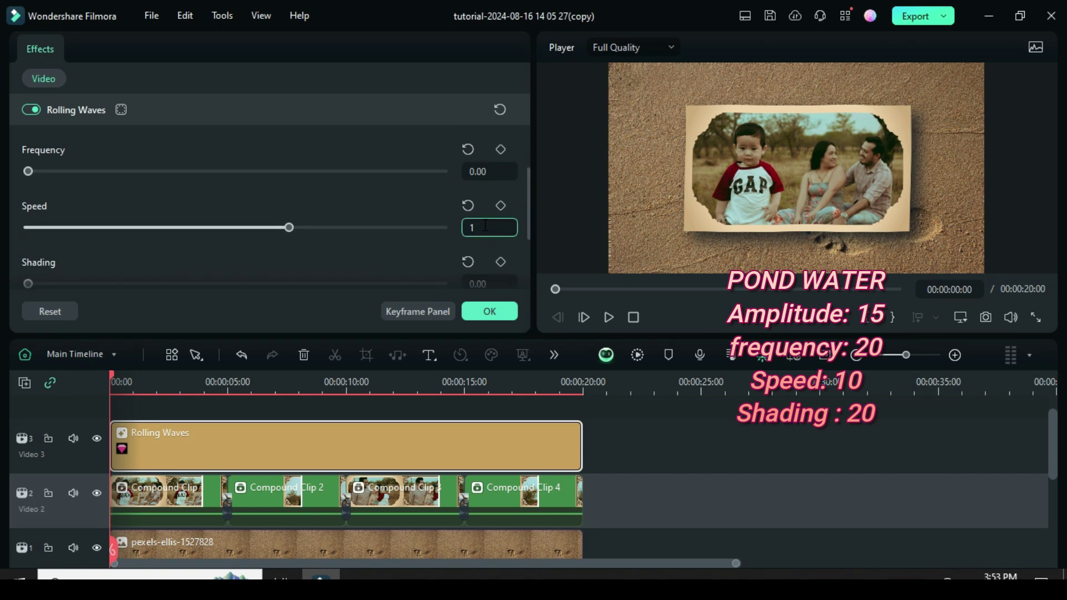
{"action": "left_click_drag", "start_coordinate": [525, 198], "coordinate": [527, 228]}
{"action": "left_click", "coordinate": [489, 200]}
{"action": "type", "text": "20"}
{"action": "key", "text": "Return"}
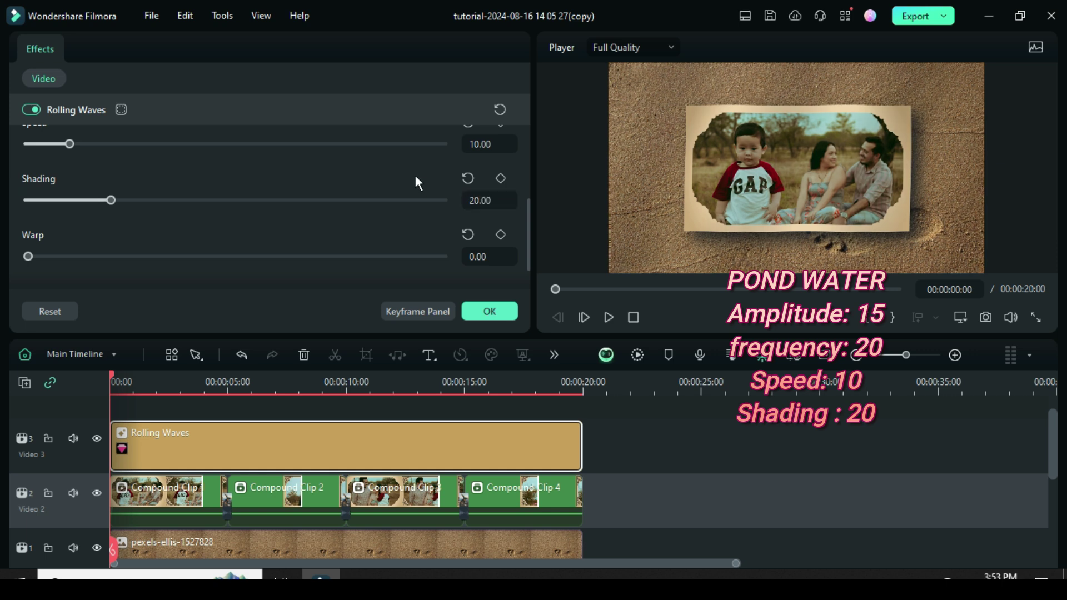
{"action": "scroll", "coordinate": [525, 219], "scroll_direction": "down", "scroll_amount": 3}
{"action": "scroll", "coordinate": [487, 285], "scroll_direction": "up", "scroll_amount": 5}
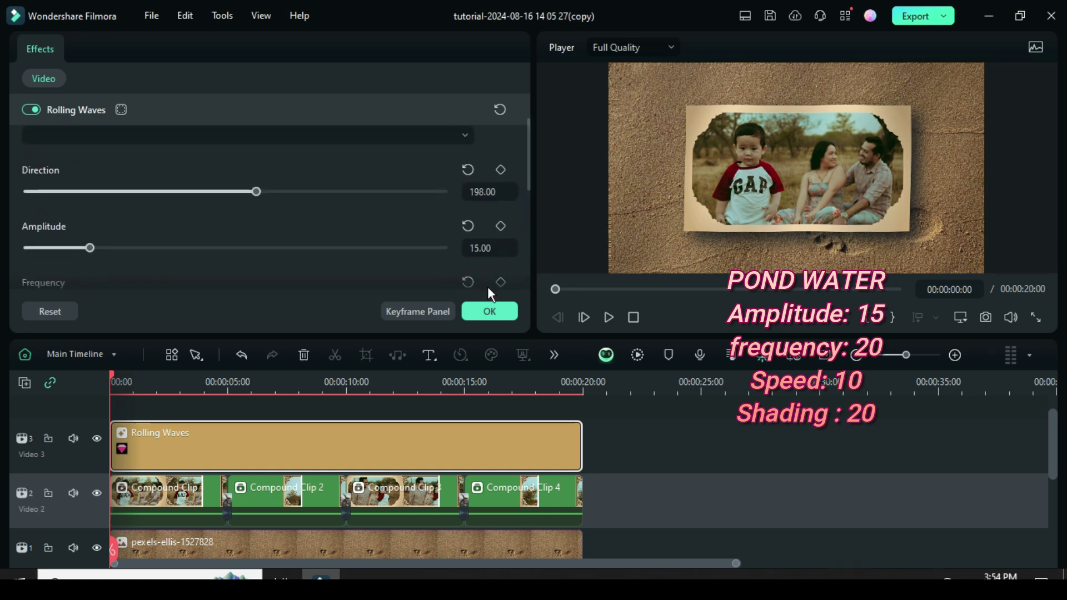
{"action": "left_click", "coordinate": [489, 311]}
Step: Add the Trending Zoom Bounce effect on a new track spanning the slideshow
{"action": "left_click", "coordinate": [69, 126]}
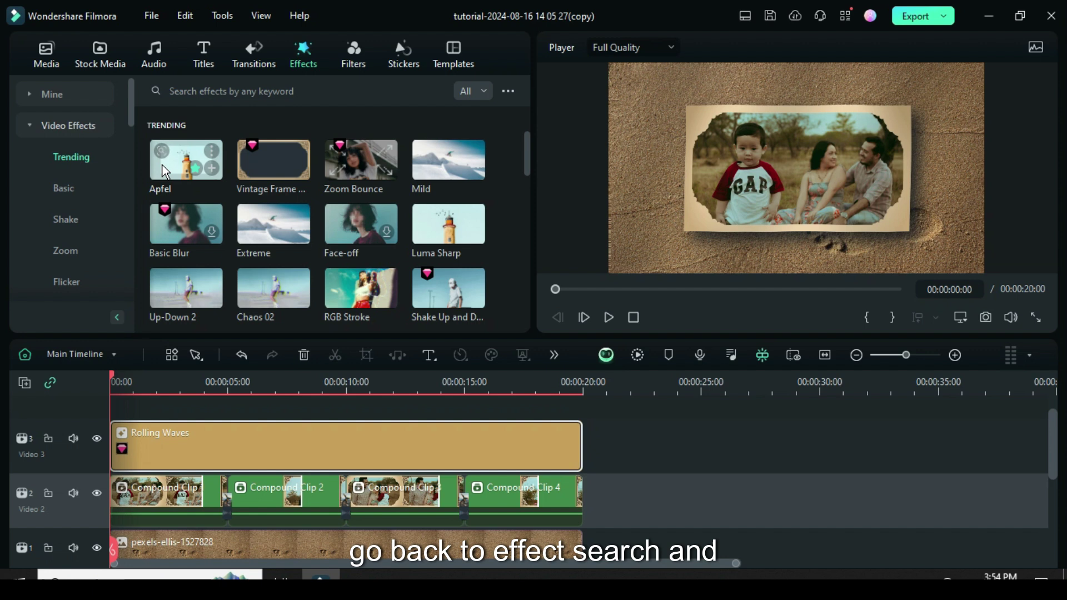
{"action": "left_click_drag", "start_coordinate": [361, 157], "coordinate": [571, 456]}
{"action": "double_click", "coordinate": [351, 460]}
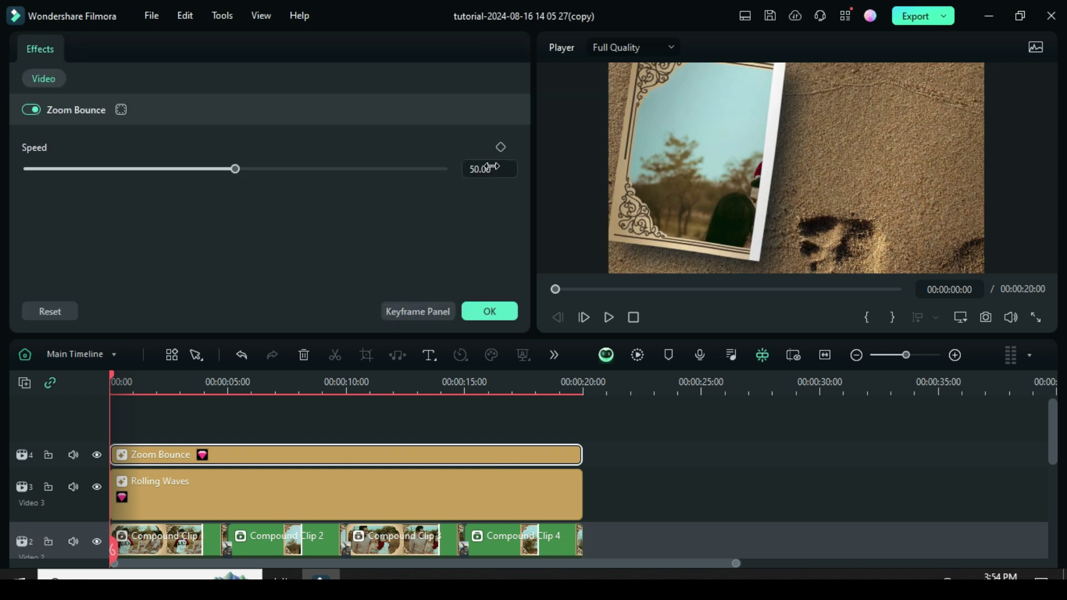
{"action": "left_click", "coordinate": [489, 310]}
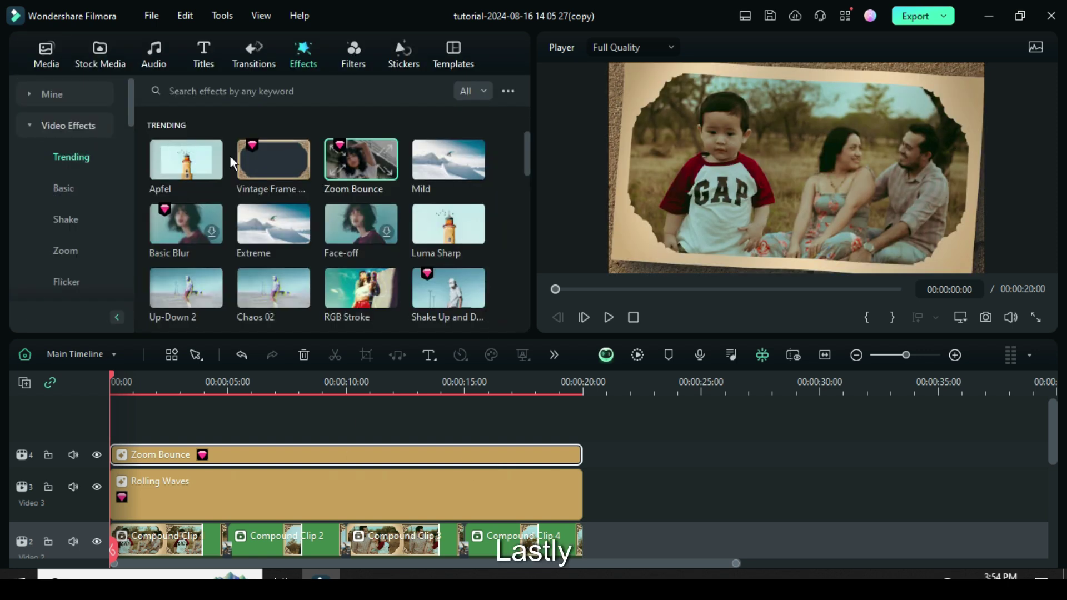
Step: Add a full-length Apfel effect on a new top track and select its opacity value
{"action": "left_click_drag", "start_coordinate": [185, 158], "coordinate": [582, 464]}
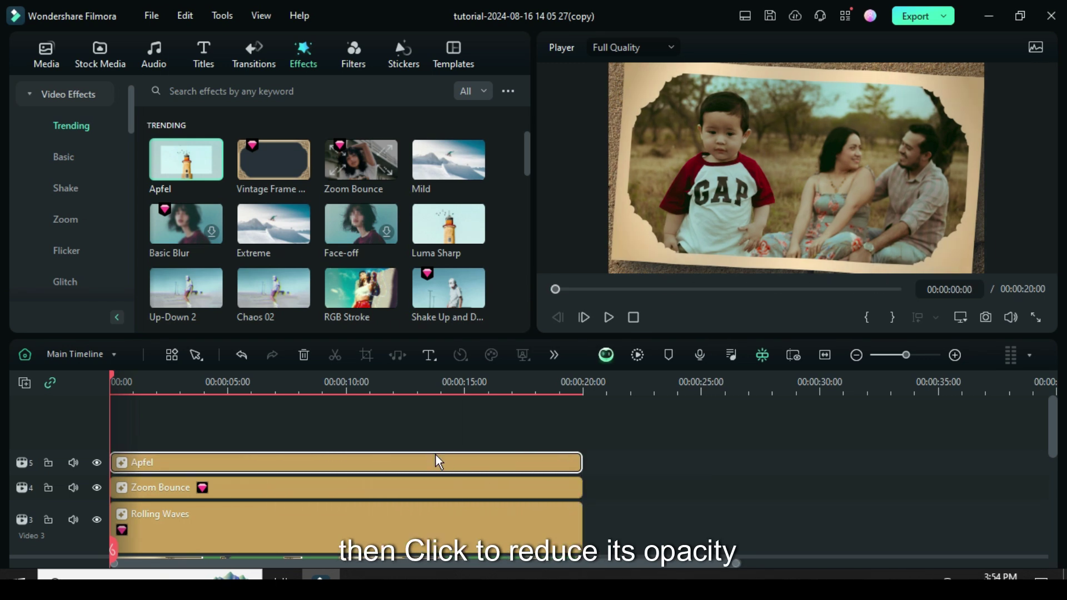
{"action": "double_click", "coordinate": [419, 461]}
{"action": "double_click", "coordinate": [476, 169]}
Step: Set Apfel's opacity to 30 and render a preview of the finished slideshow
{"action": "type", "text": "3"}
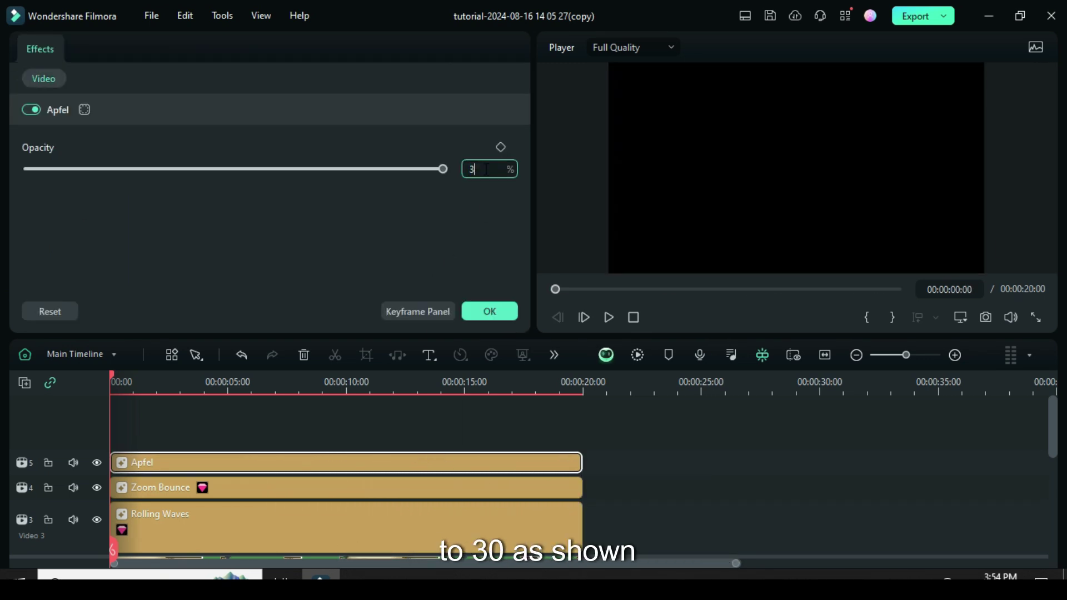
{"action": "type", "text": "0"}
{"action": "left_click", "coordinate": [490, 312]}
{"action": "scroll", "coordinate": [315, 448], "scroll_direction": "down", "scroll_amount": 4}
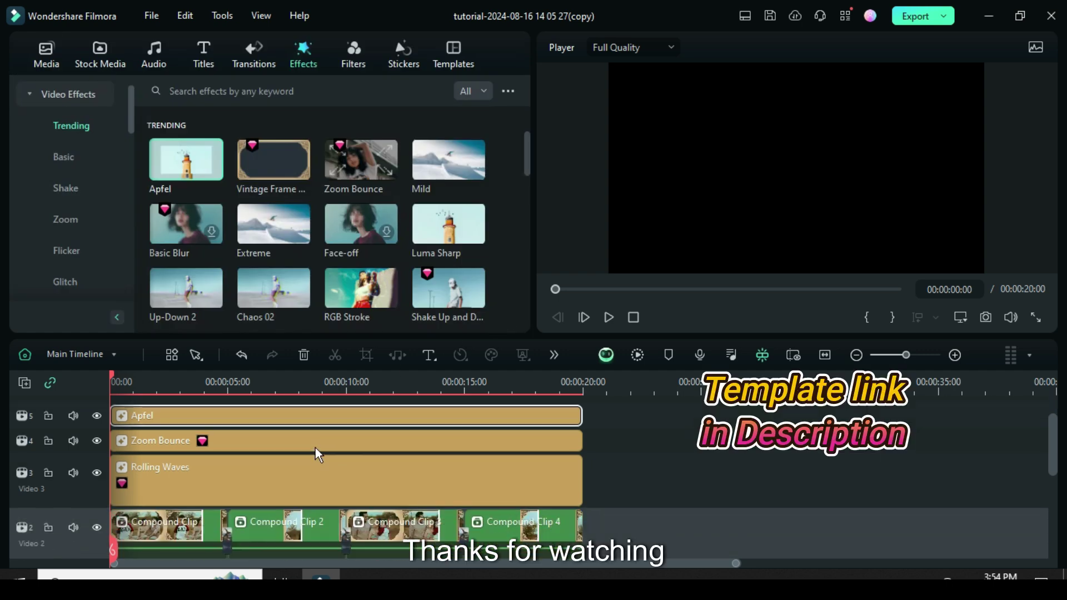
{"action": "scroll", "coordinate": [344, 489], "scroll_direction": "up", "scroll_amount": 2}
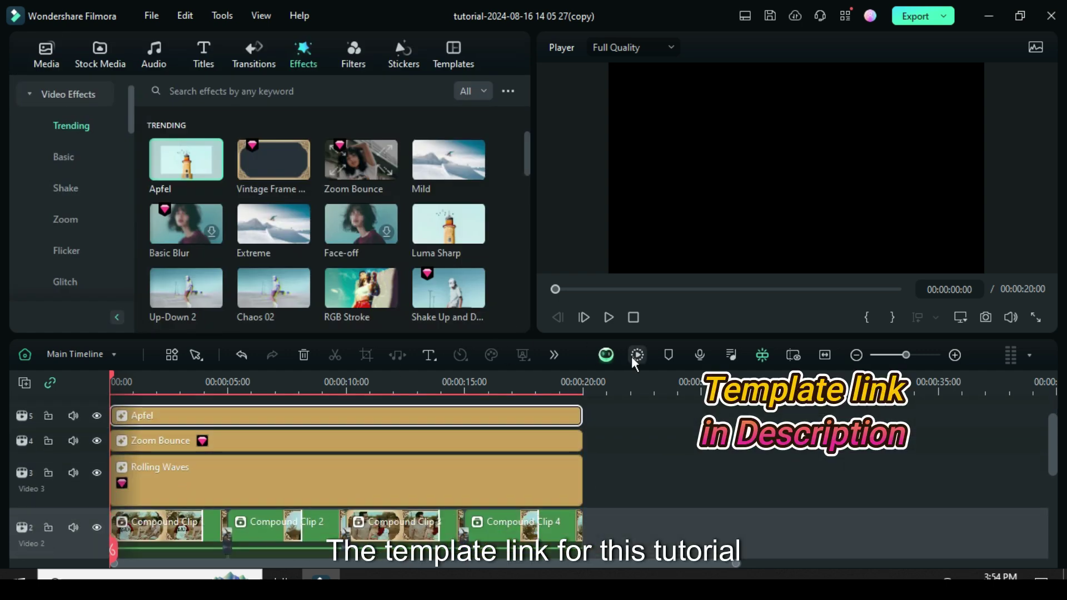
{"action": "left_click", "coordinate": [636, 355]}
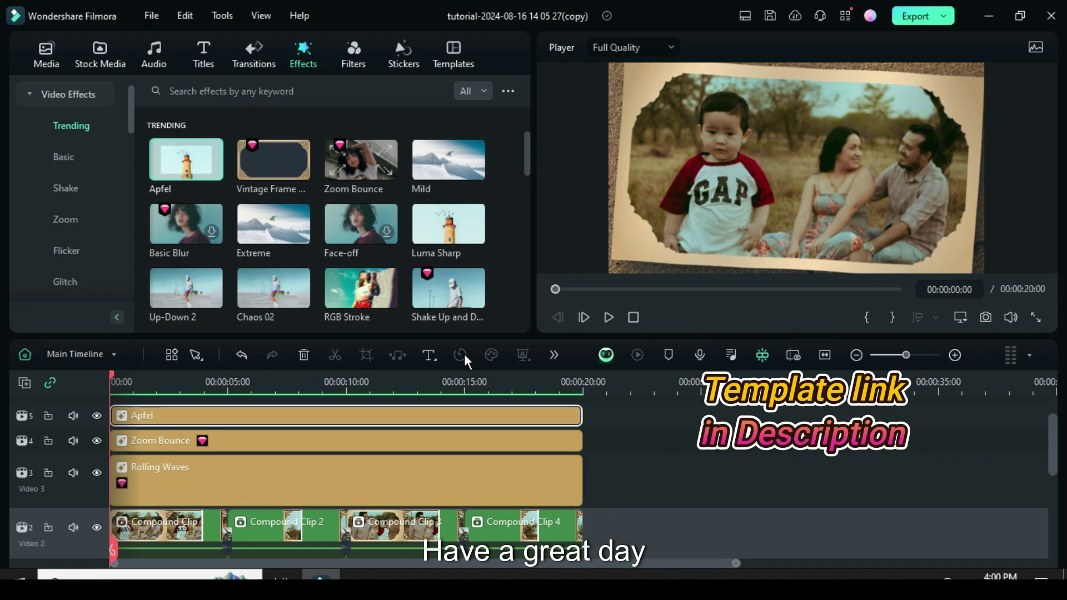